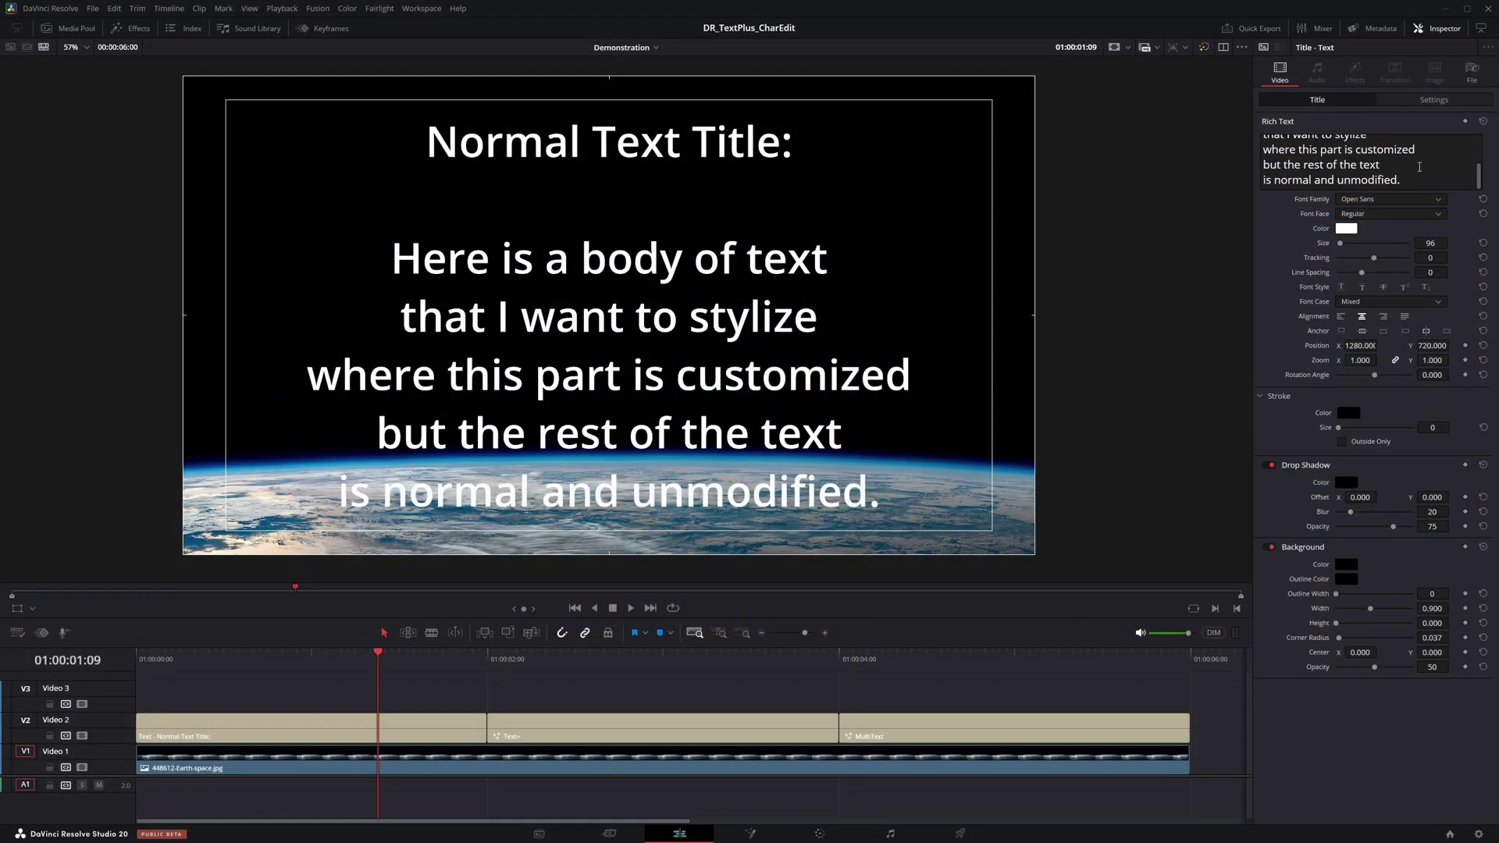
Style the middle rich-text line Extrabold Italic and yellow, enlarging it to about size 116.
left_click_drag(1288, 149, 1415, 149)
left_click(1389, 213)
left_click(1390, 294)
left_click(1346, 227)
left_click(713, 361)
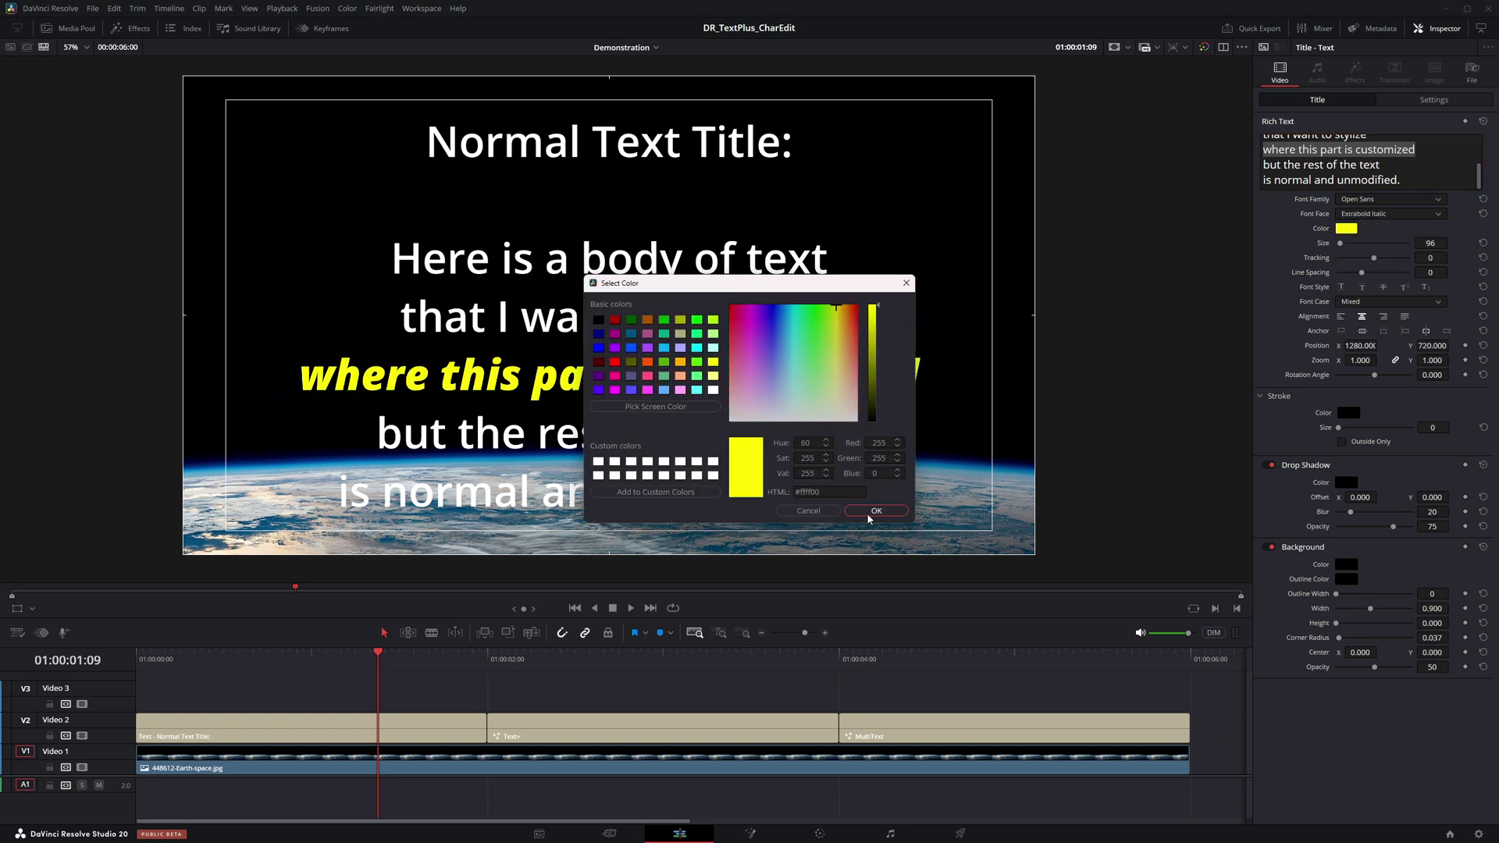
left_click(871, 512)
left_click_drag(1419, 243, 1429, 243)
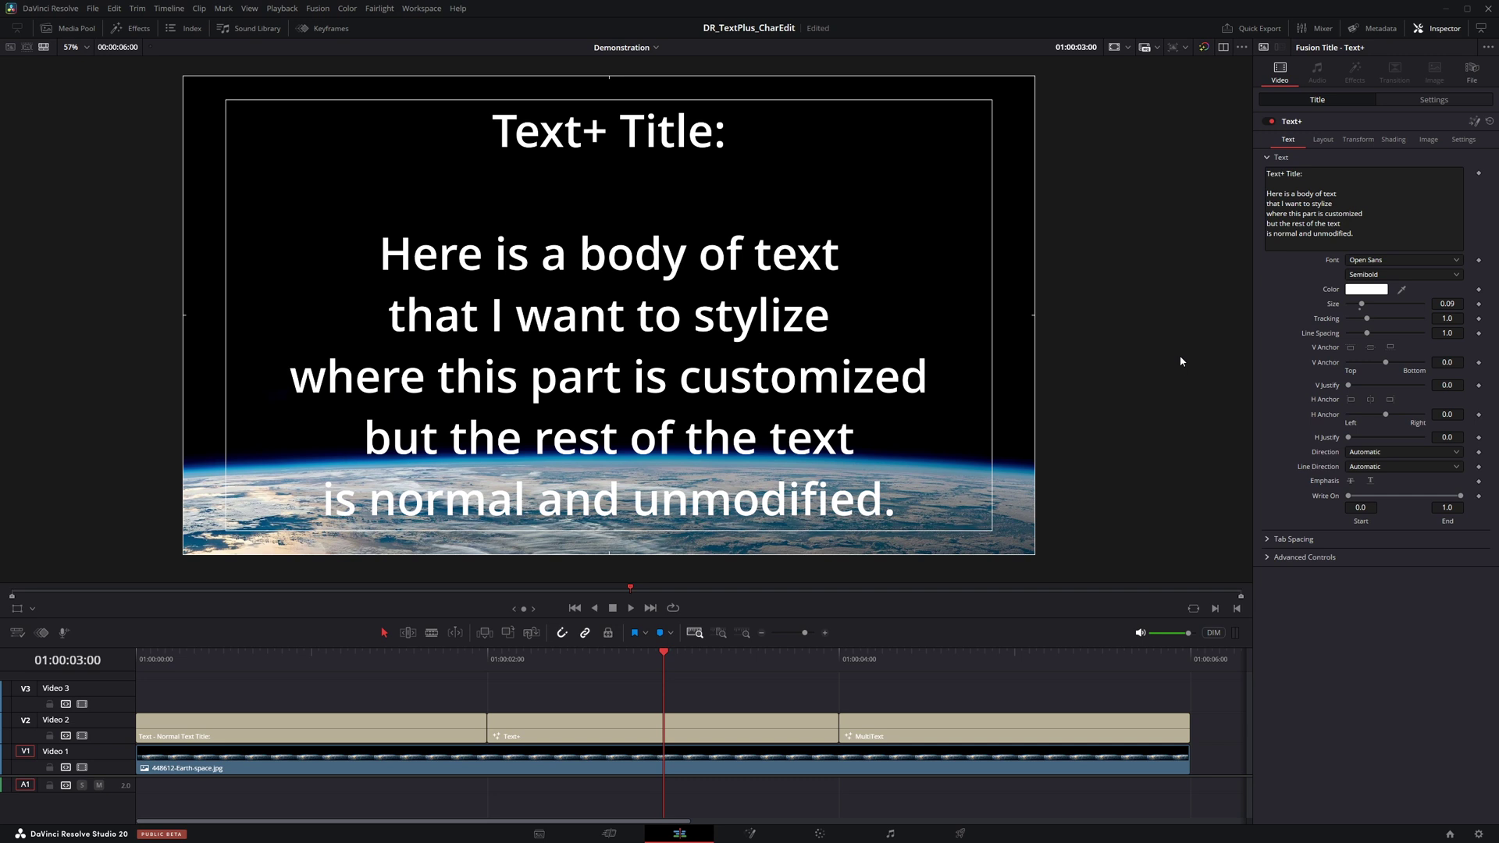
Make 'where this part is customized' Bold Italic and yellow, then select that part in Text 4.
left_click_drag(1266, 213, 1363, 213)
left_click(1370, 274)
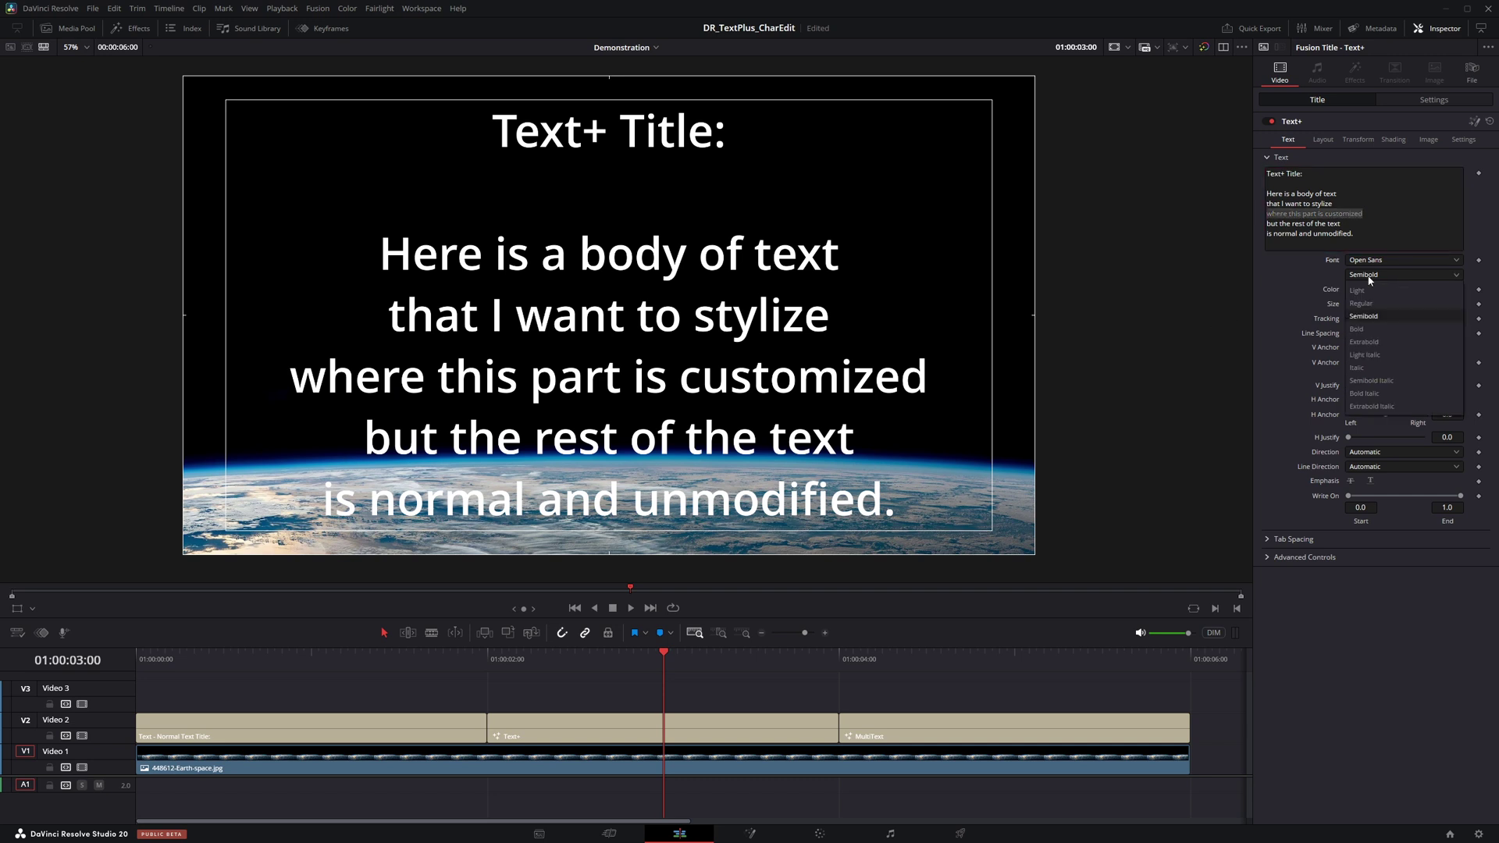
left_click(1364, 393)
left_click(1366, 289)
left_click(872, 512)
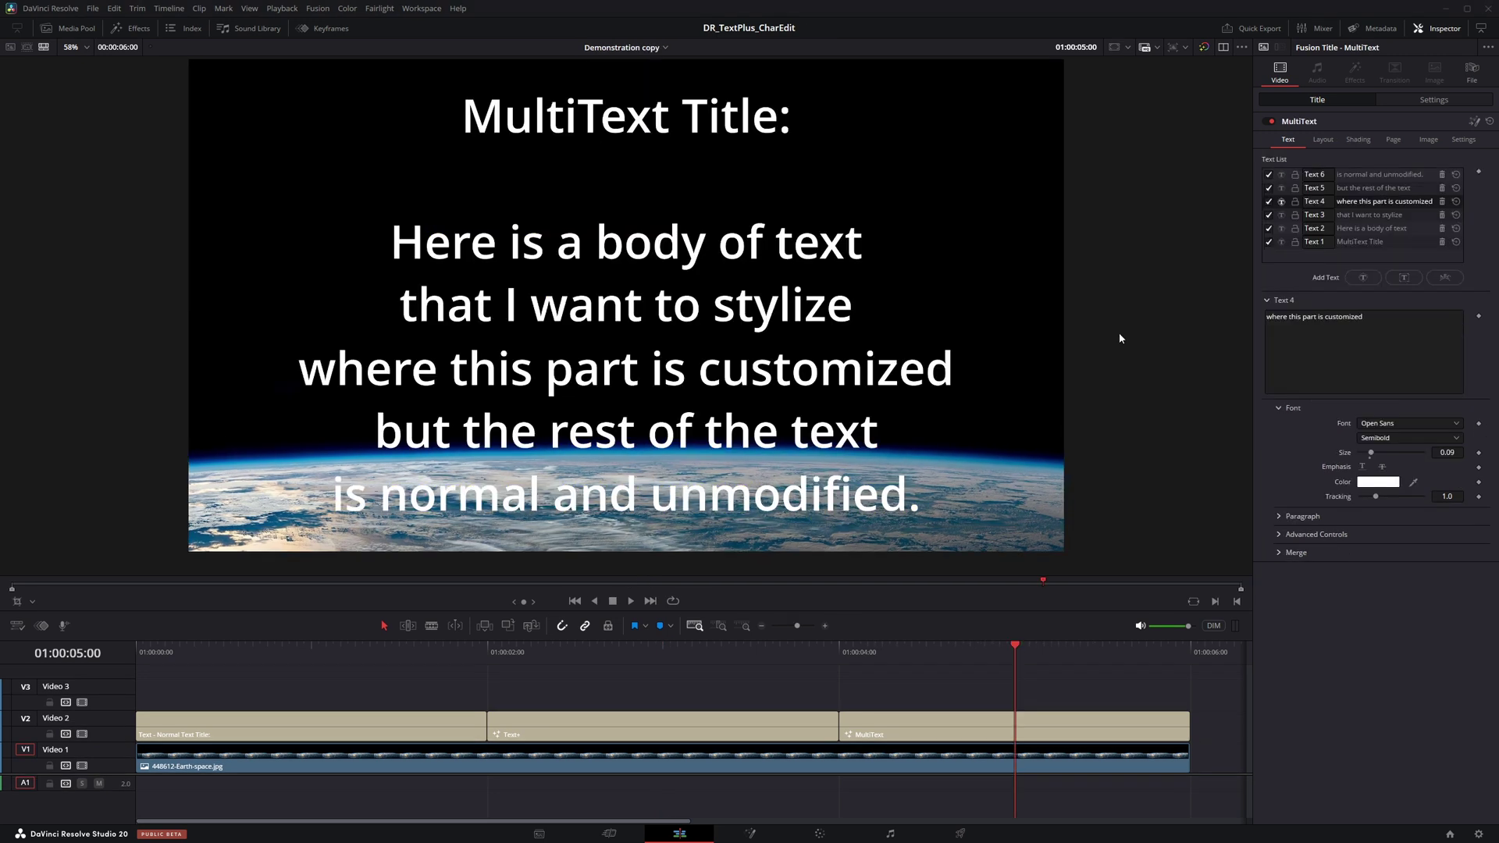
left_click_drag(1302, 317, 1386, 365)
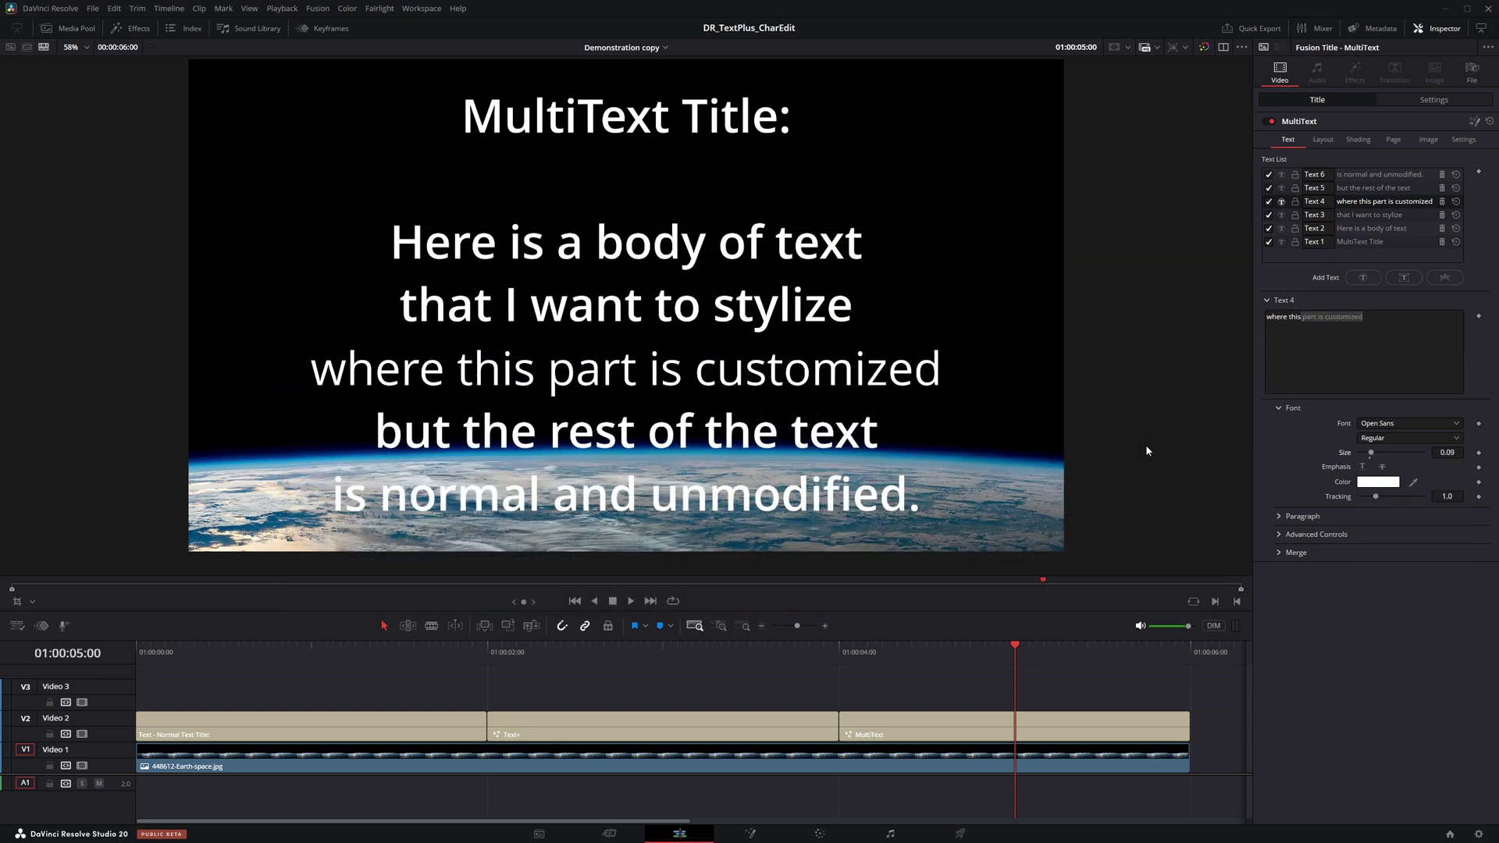
Revert the test styling, save the project, and turn on the title-safe viewer guide.
key("ctrl+shift+z")
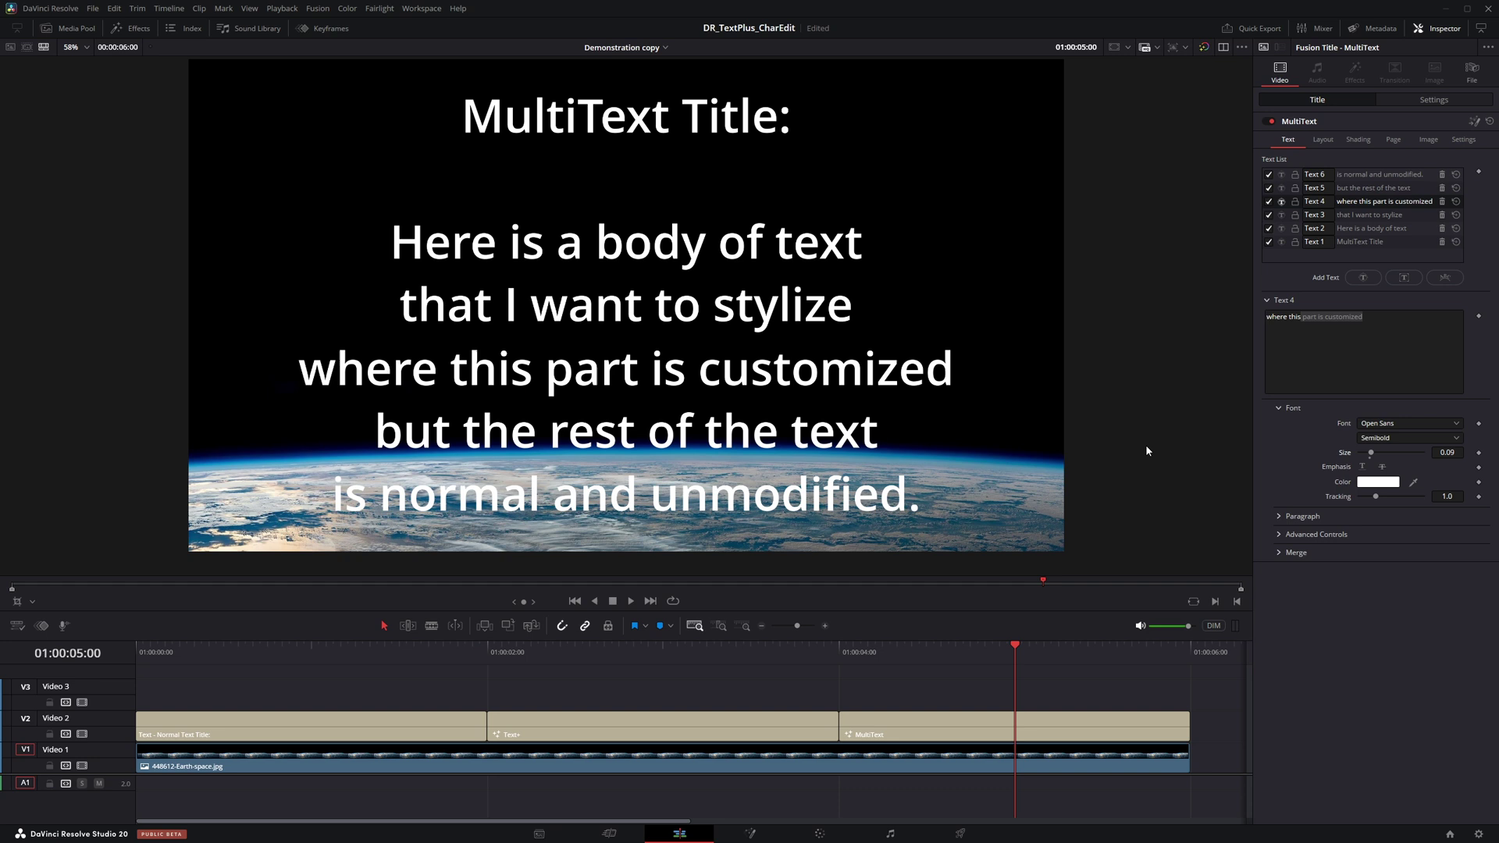
key("ctrl+s")
left_click(1129, 47)
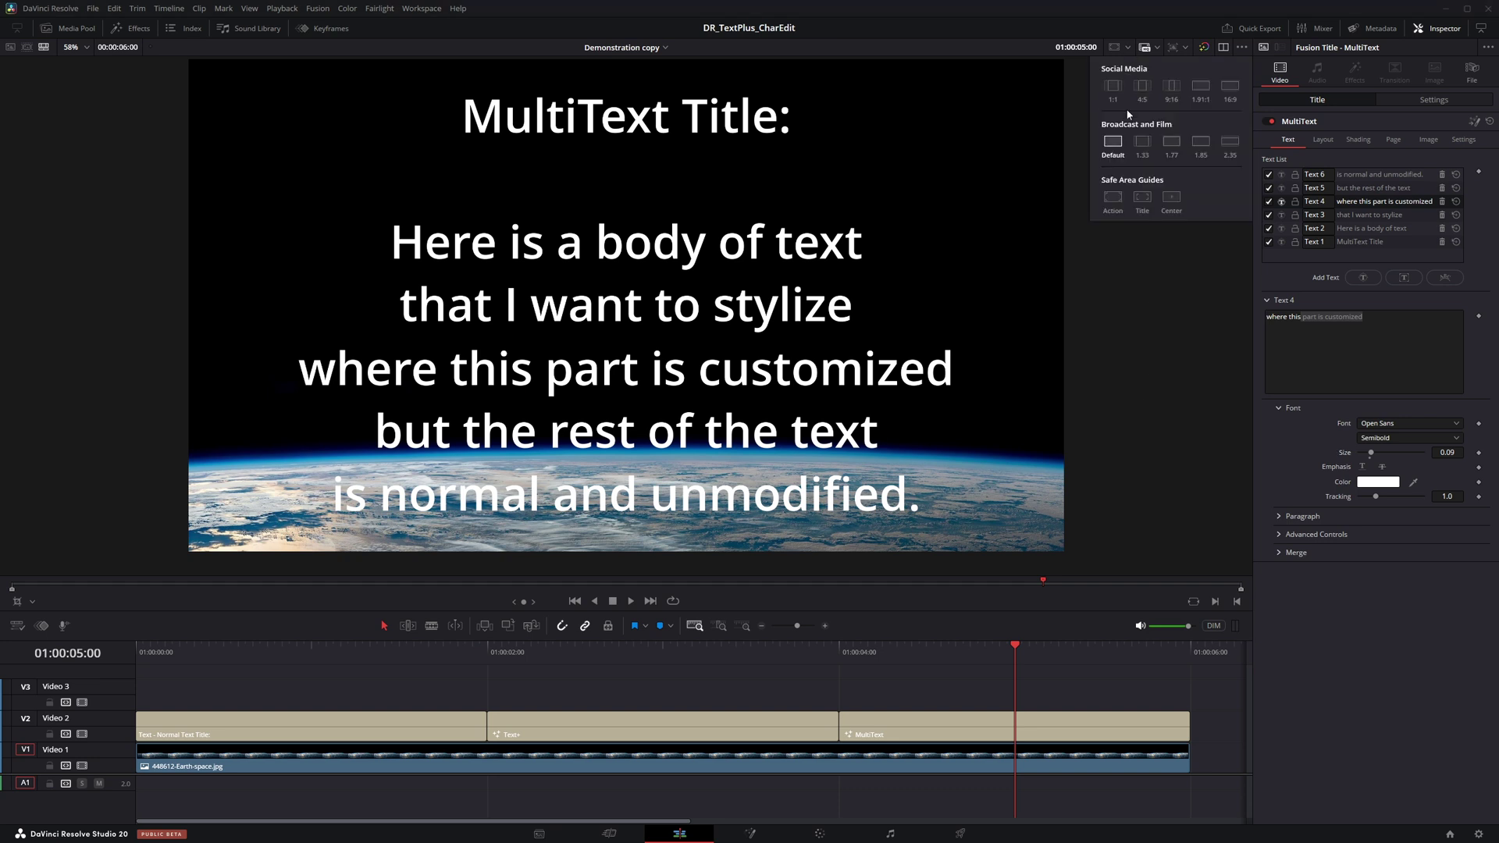
left_click(1143, 200)
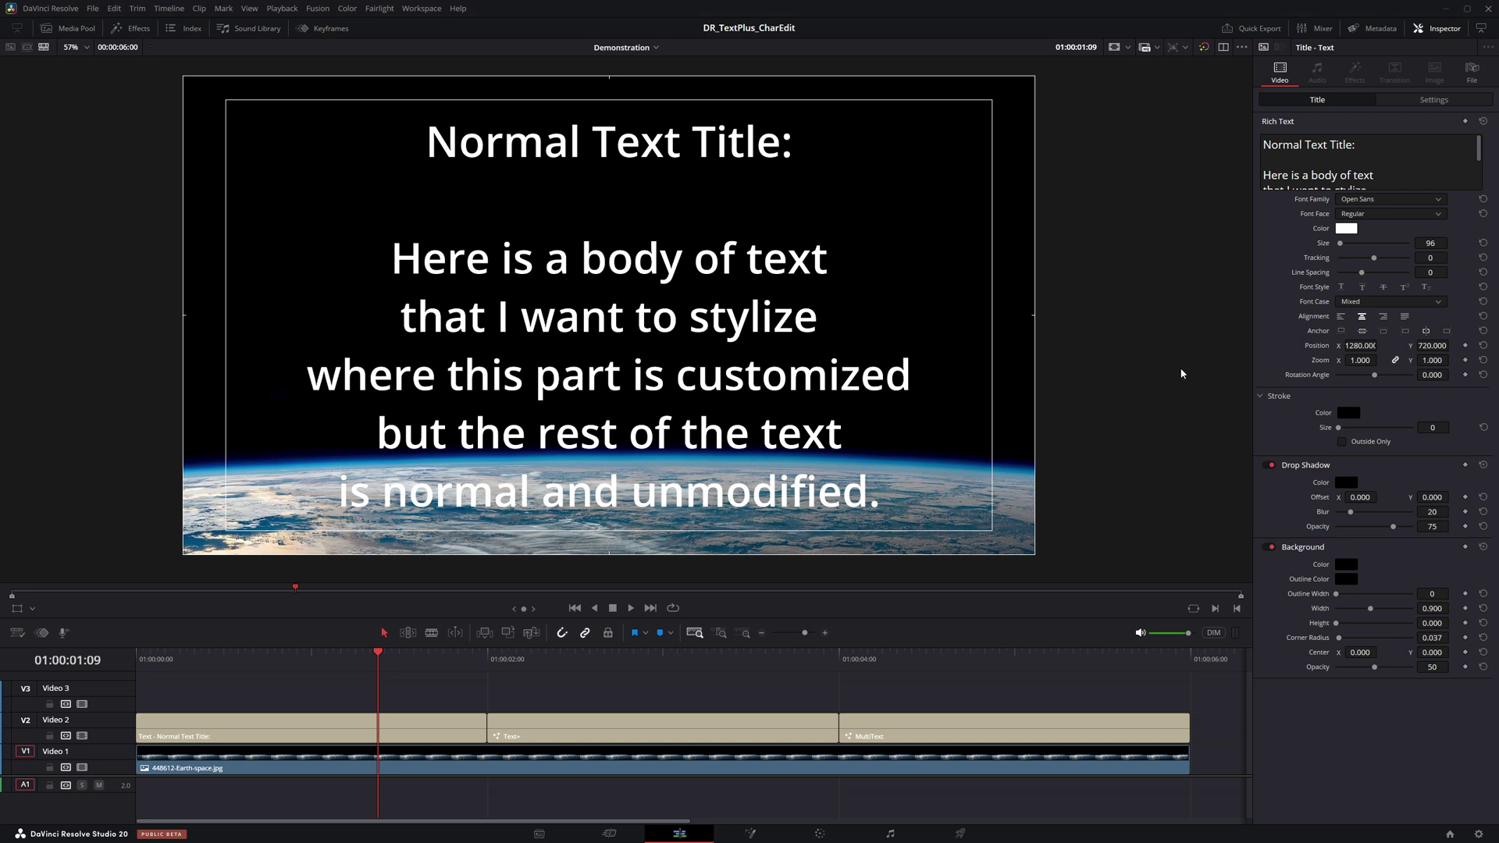
Make 'where this part is customized' yellow Extrabold Italic at size 116, then save.
scroll(1419, 166, "down", 3)
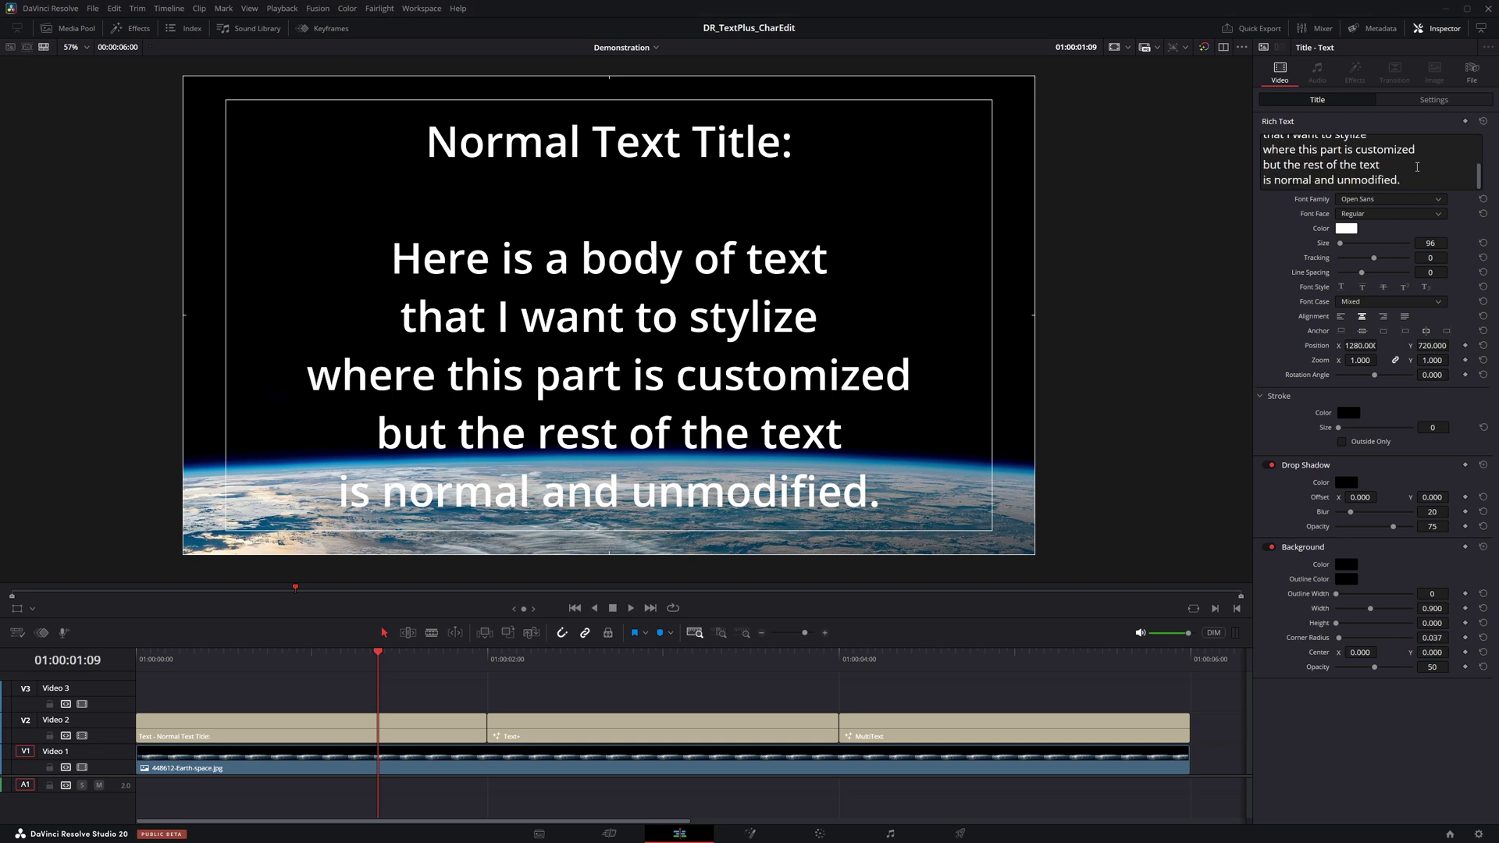
left_click_drag(1415, 150, 1264, 152)
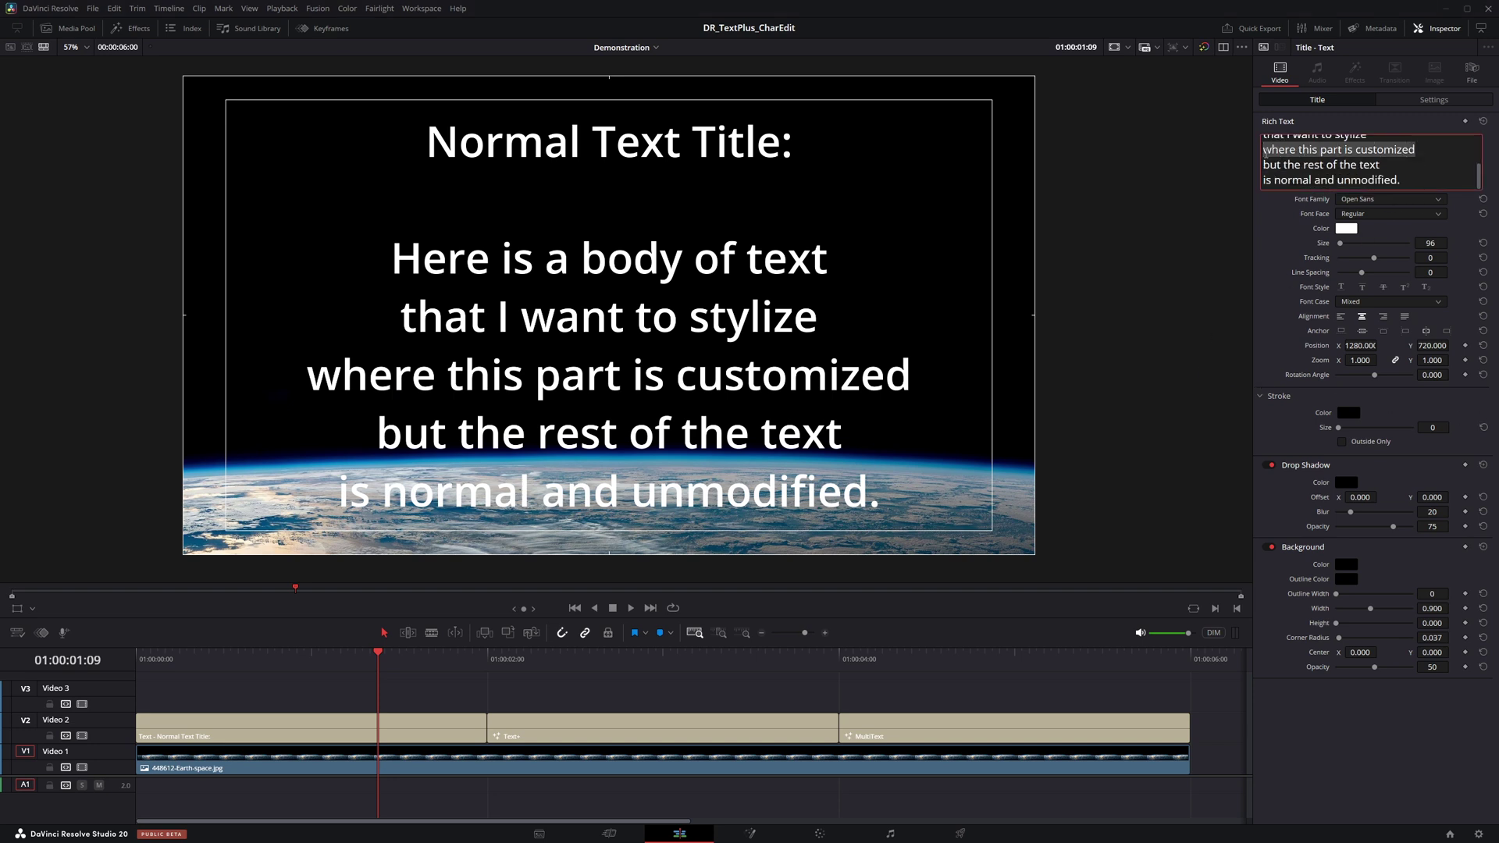
left_click(1373, 214)
left_click(1386, 331)
left_click(1346, 227)
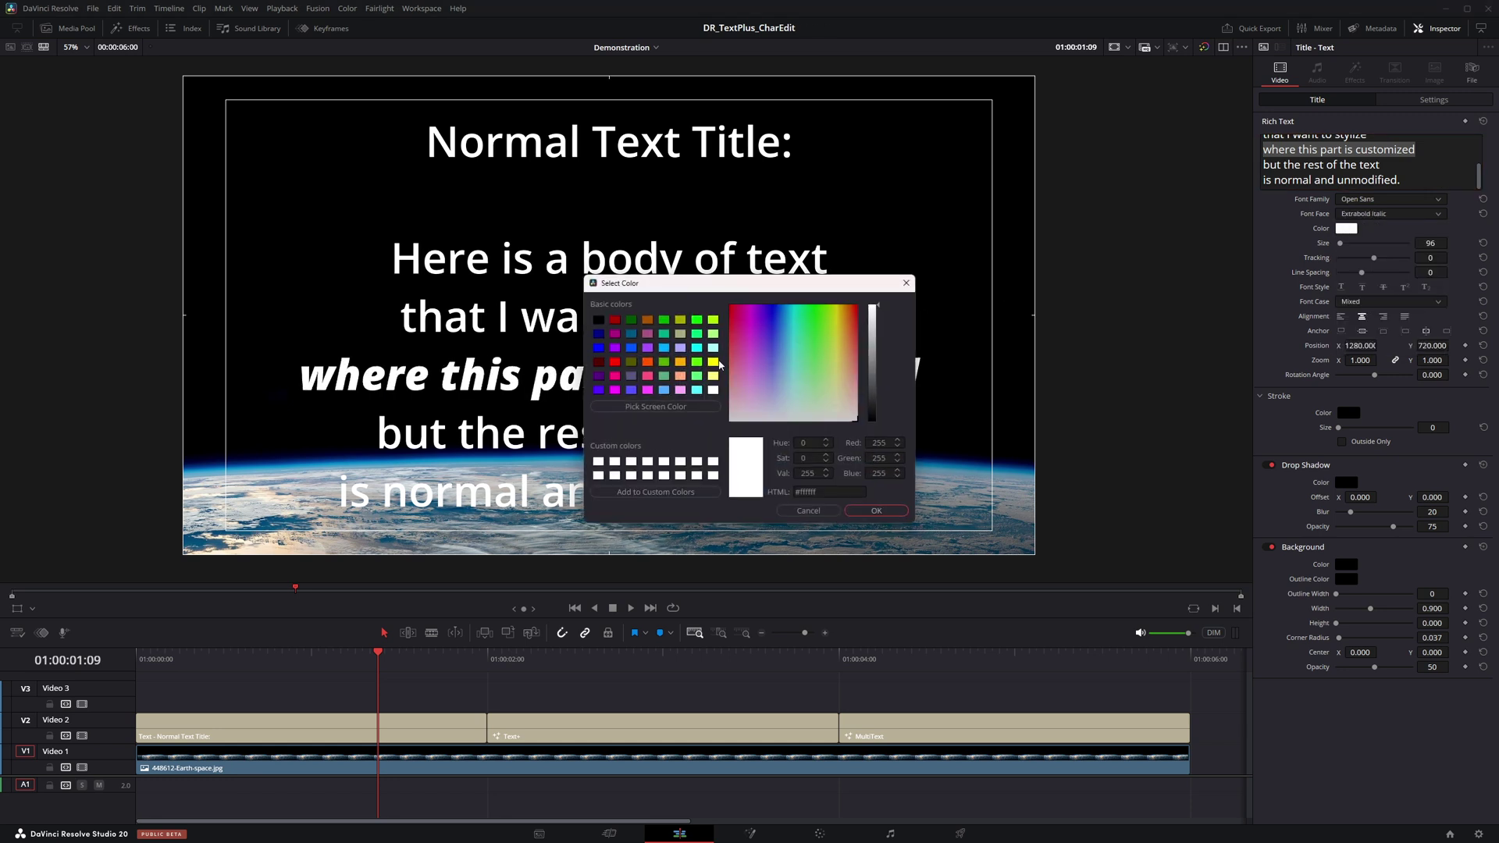
left_click(716, 362)
left_click(876, 511)
left_click_drag(1433, 243, 1456, 243)
key("ctrl+s")
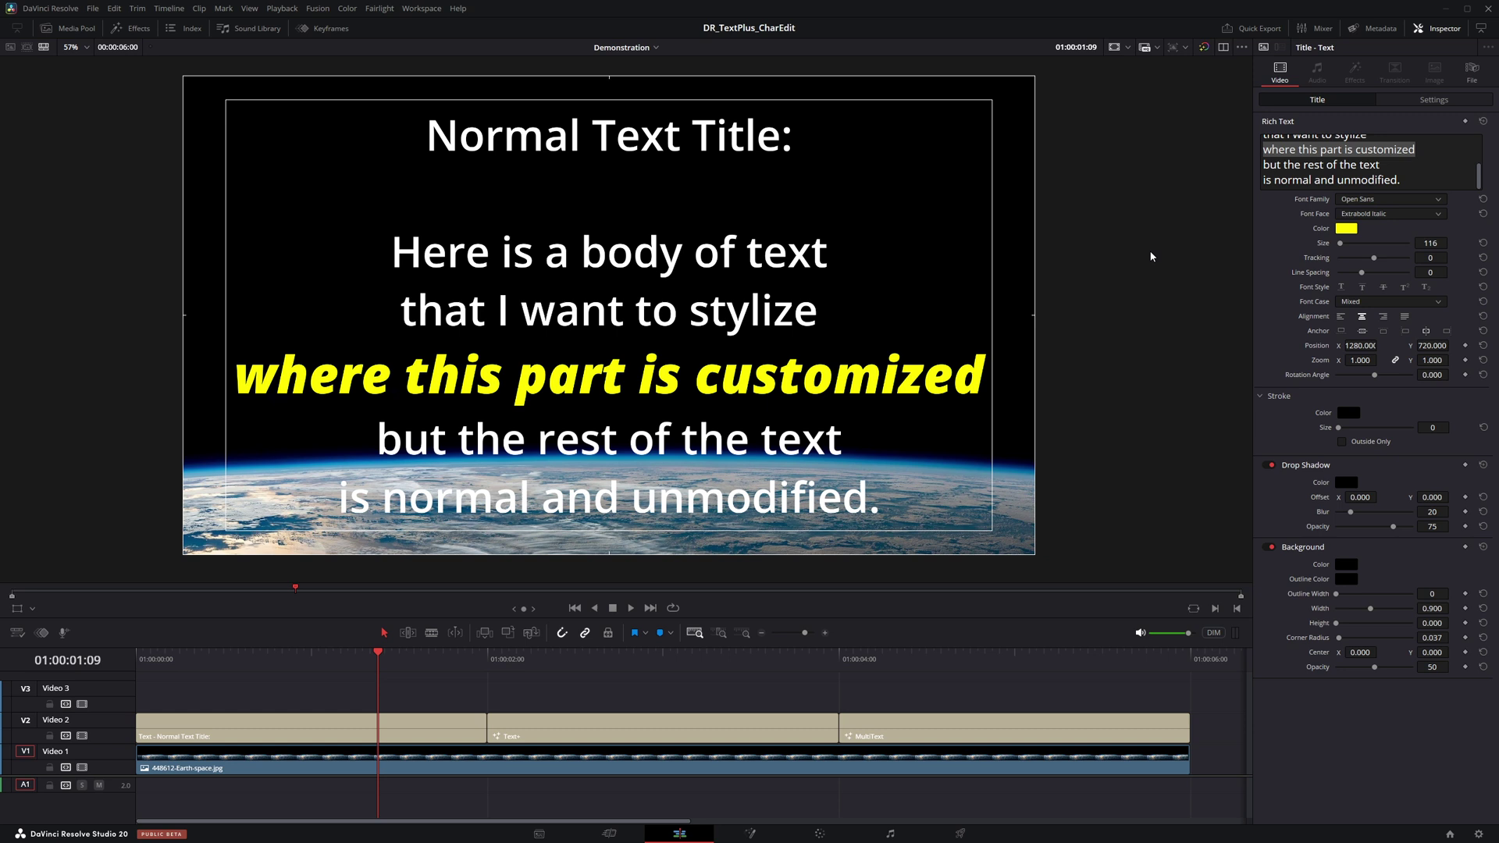
left_click(1442, 166)
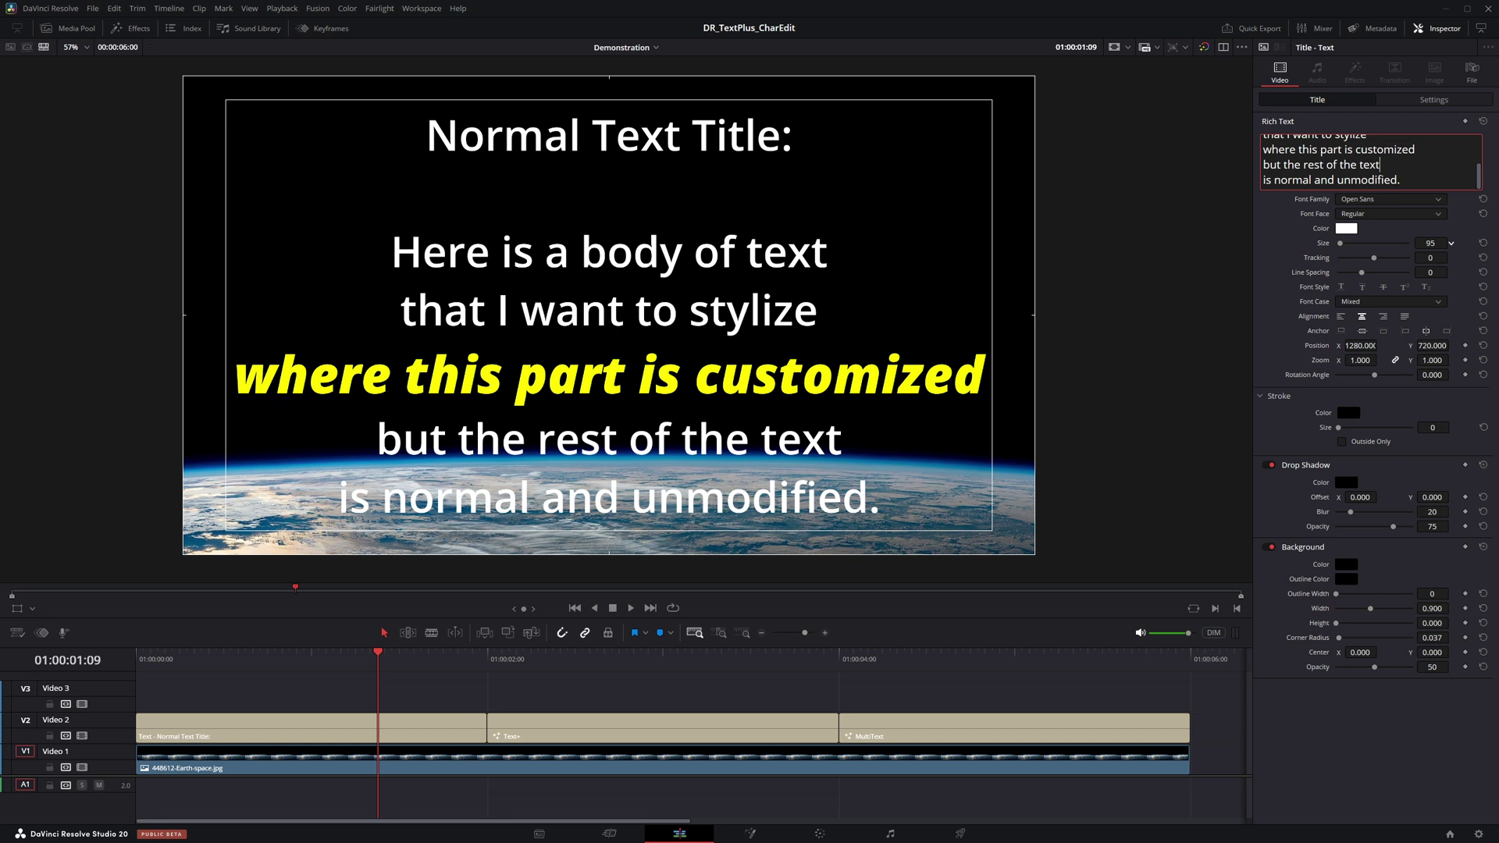
Set all the Normal Text Title text to Noto Serif Lao, size 81, in light cyan.
left_click_drag(1450, 243, 1415, 218)
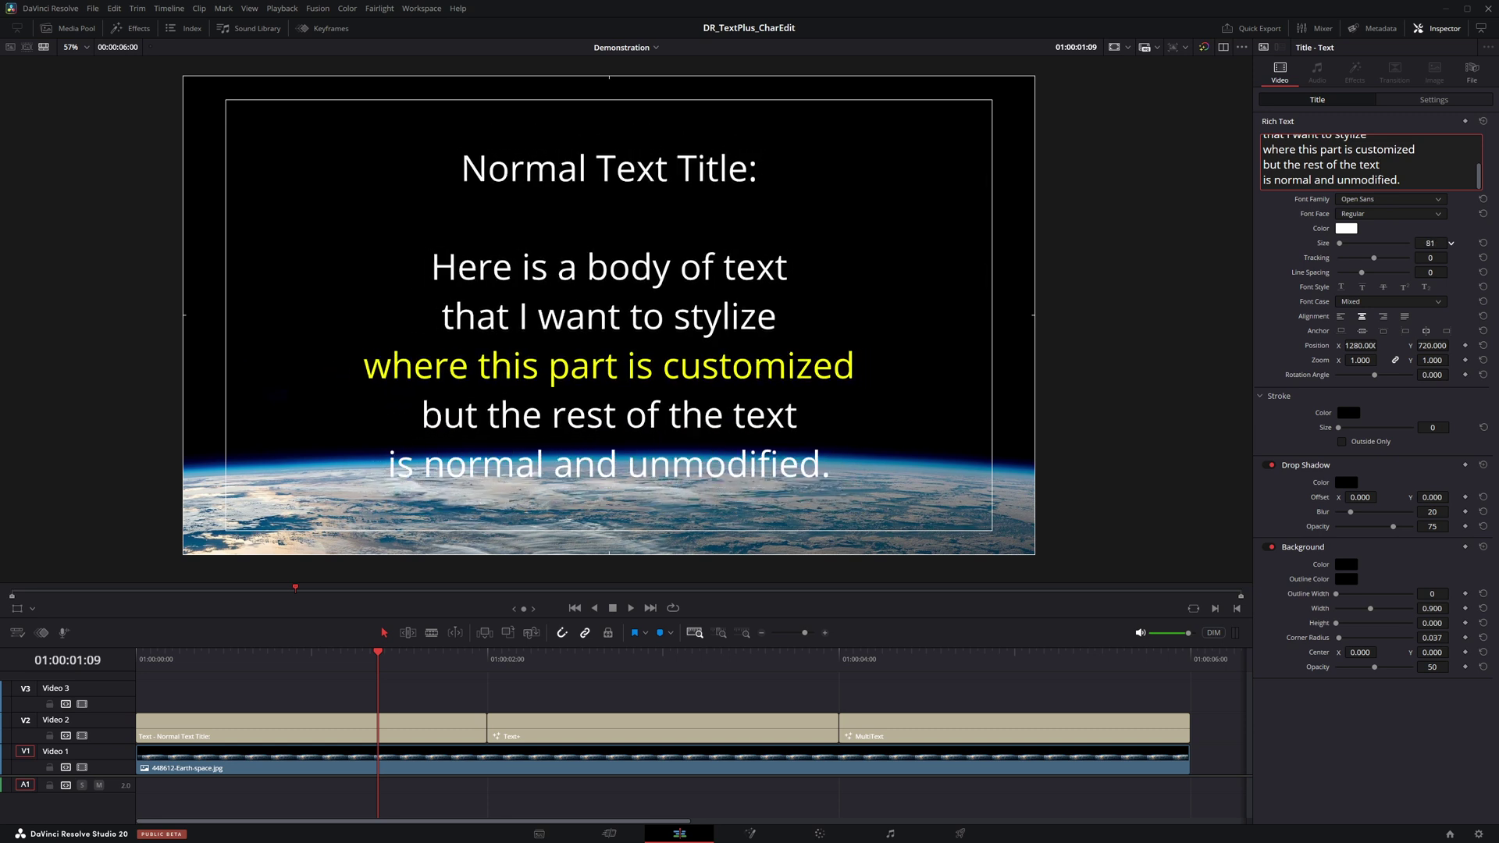
left_click(1407, 200)
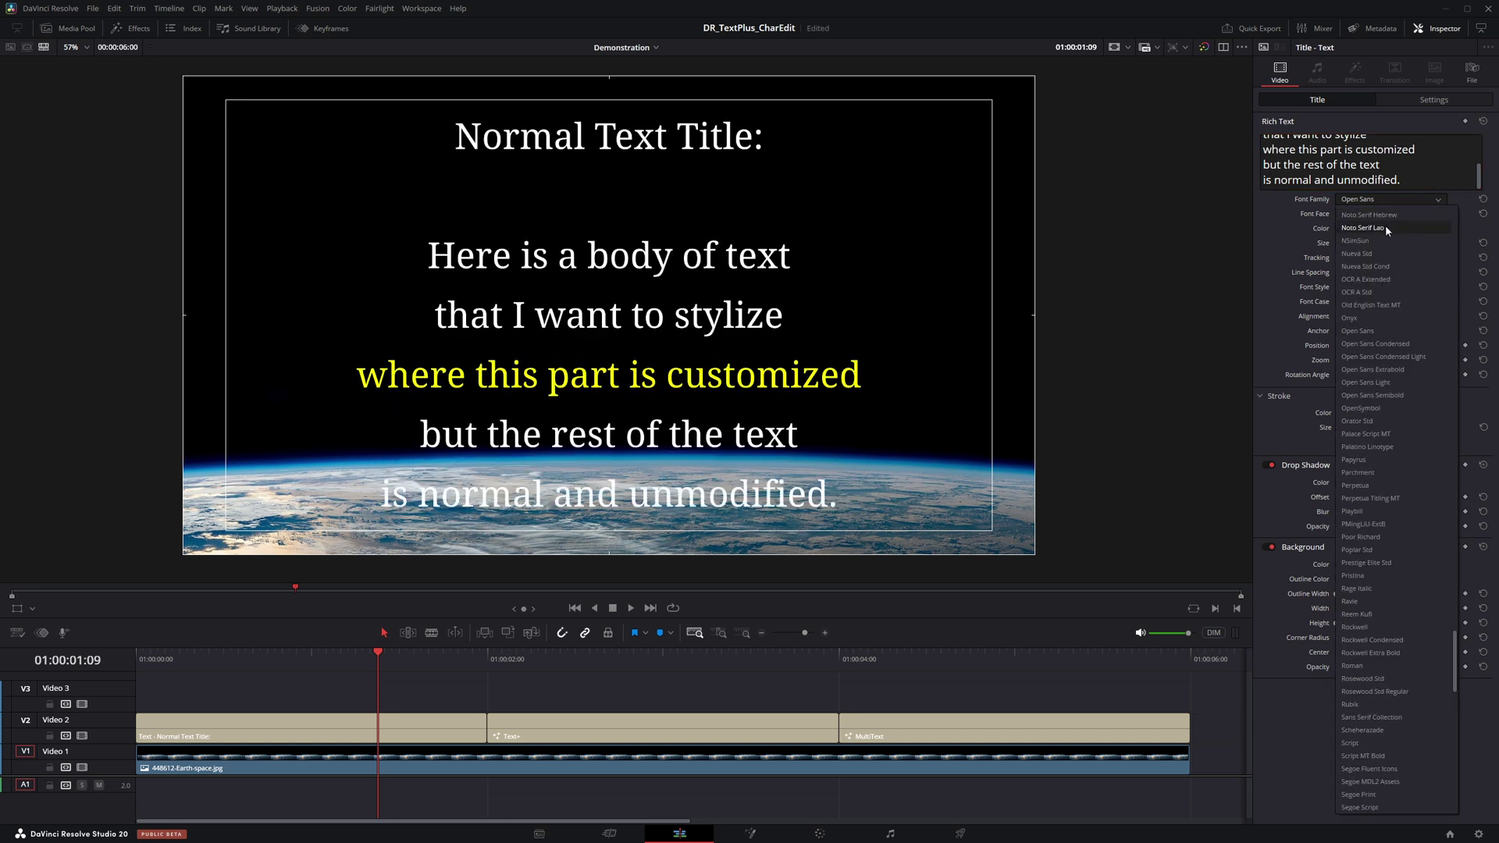
left_click(1384, 228)
left_click(1351, 229)
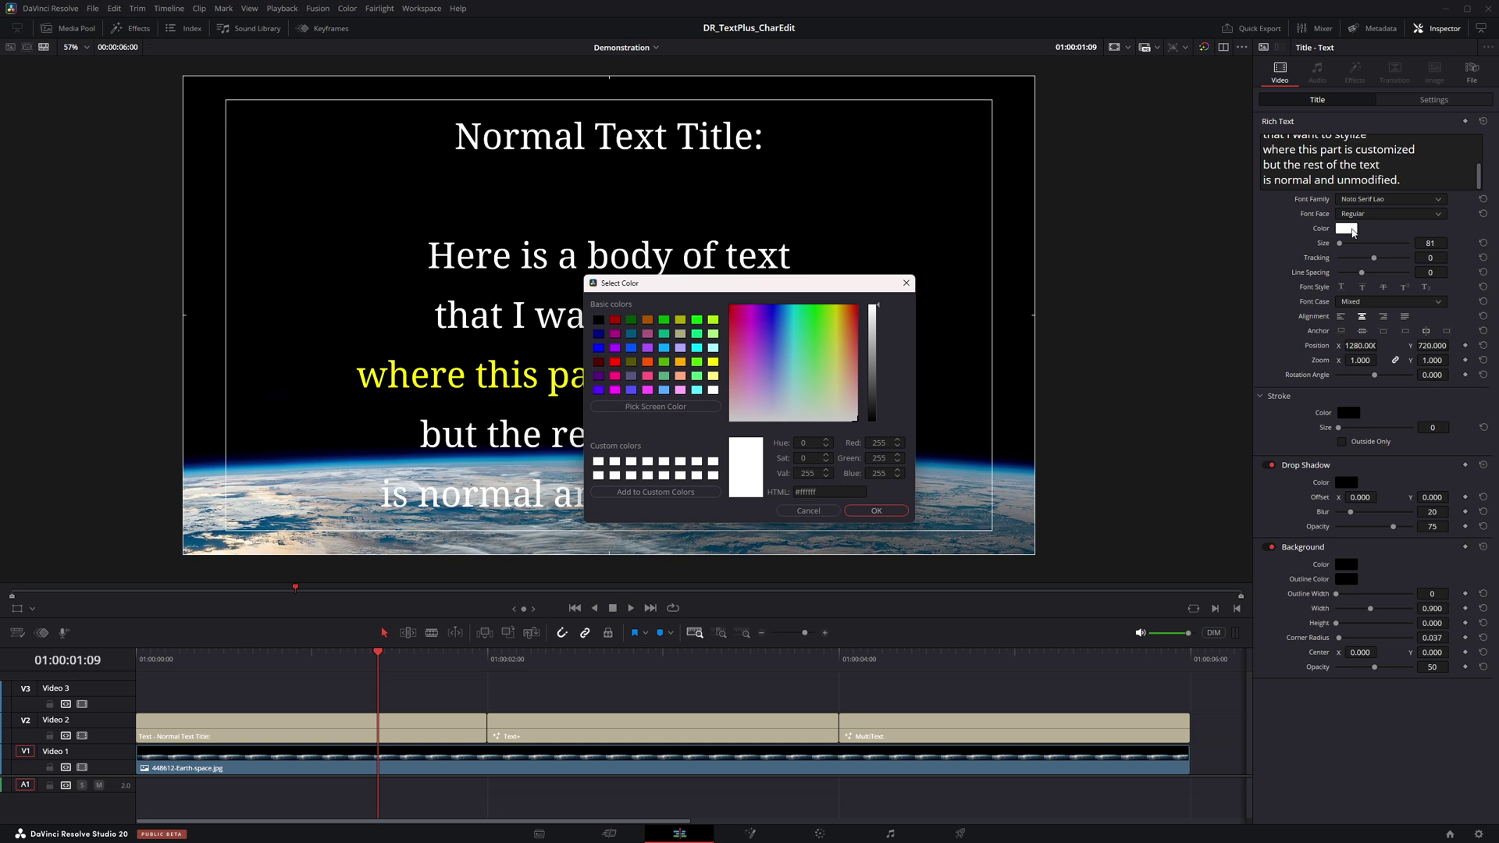
left_click(713, 348)
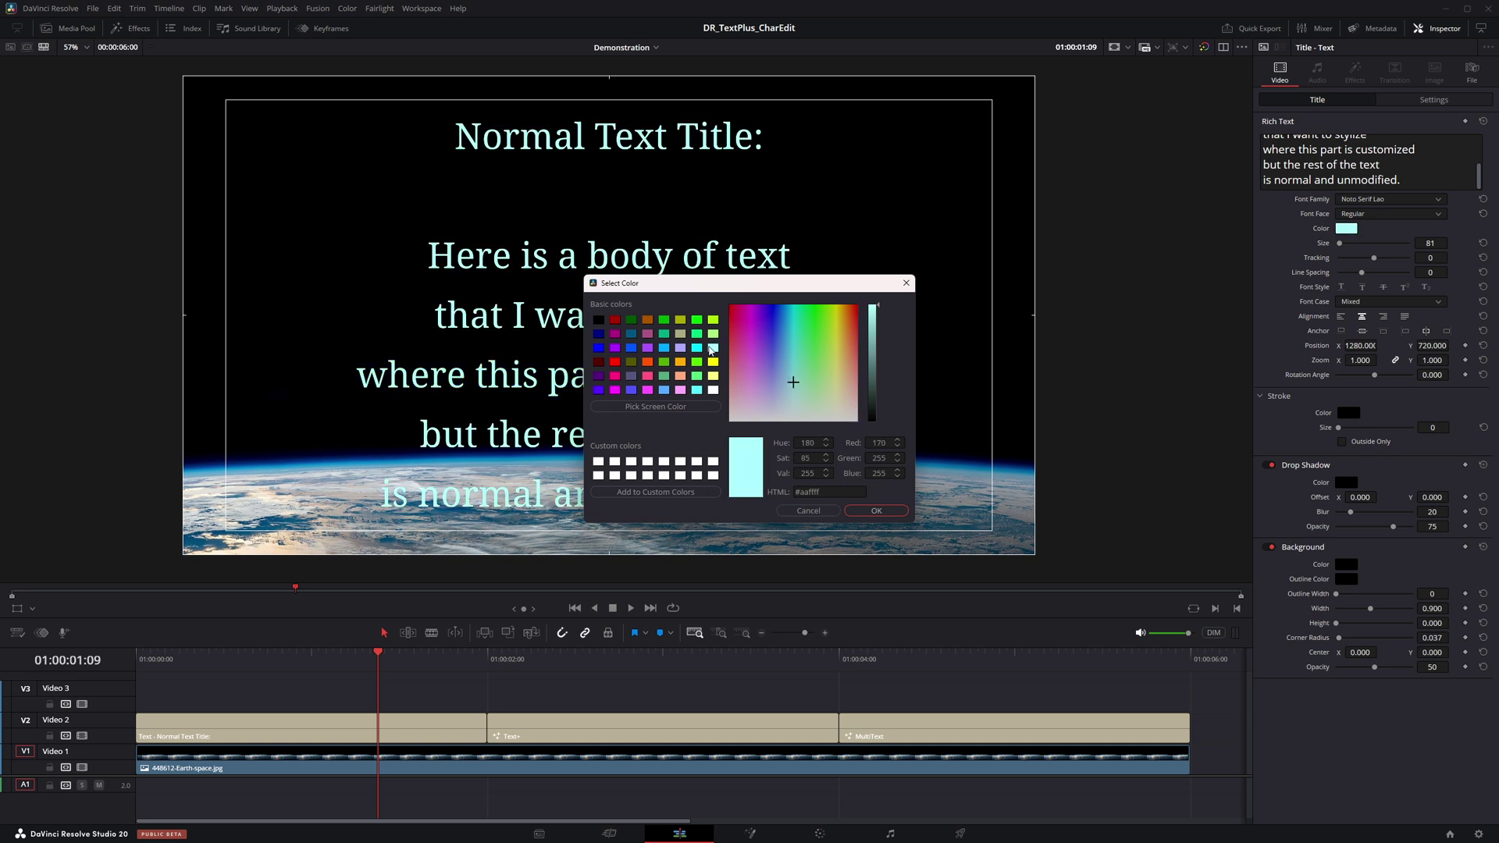
left_click(872, 512)
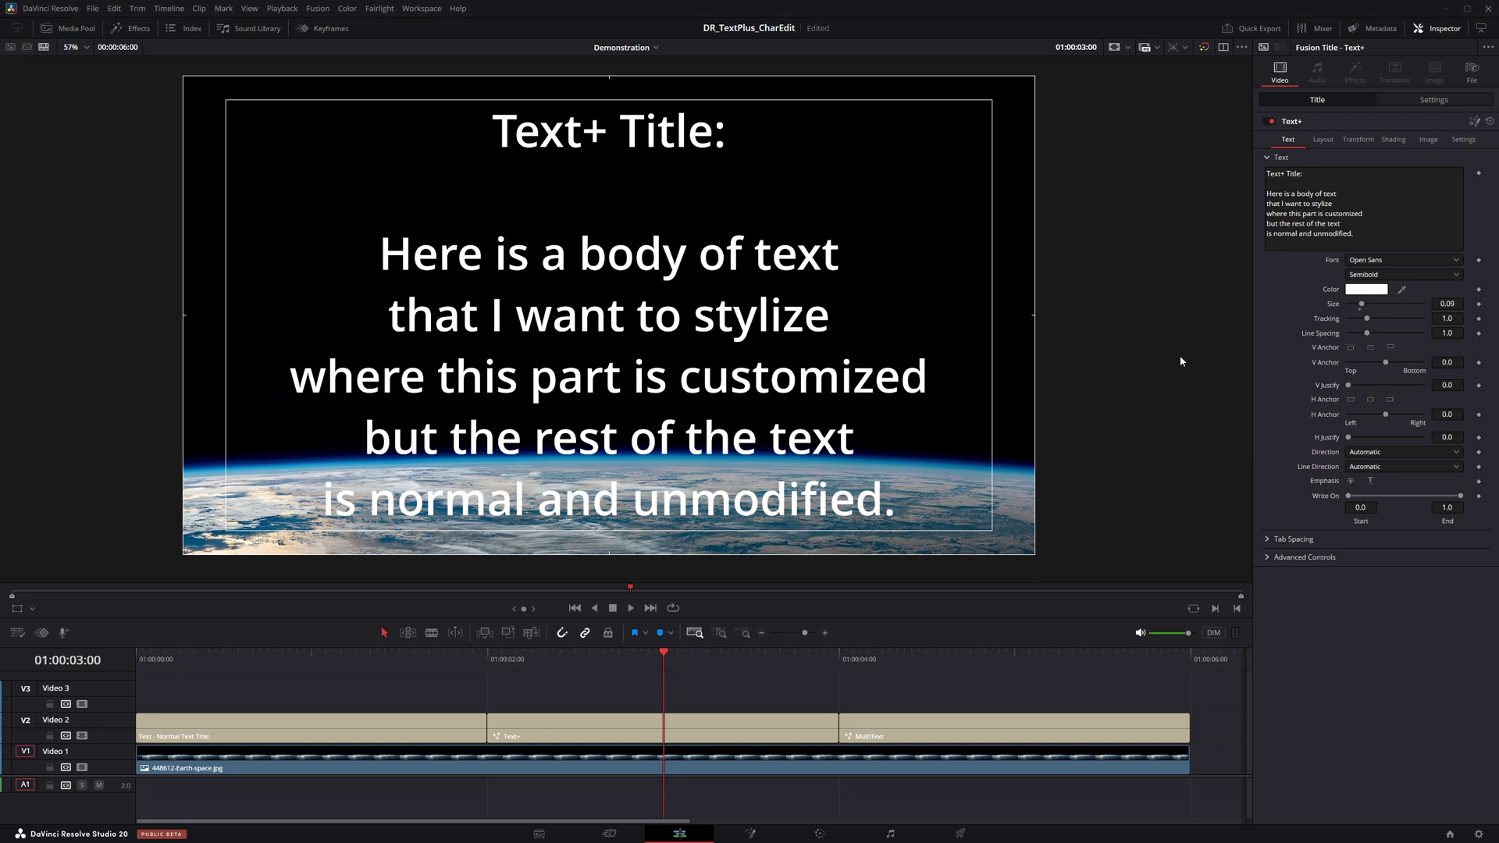
left_click_drag(1380, 212, 1261, 214)
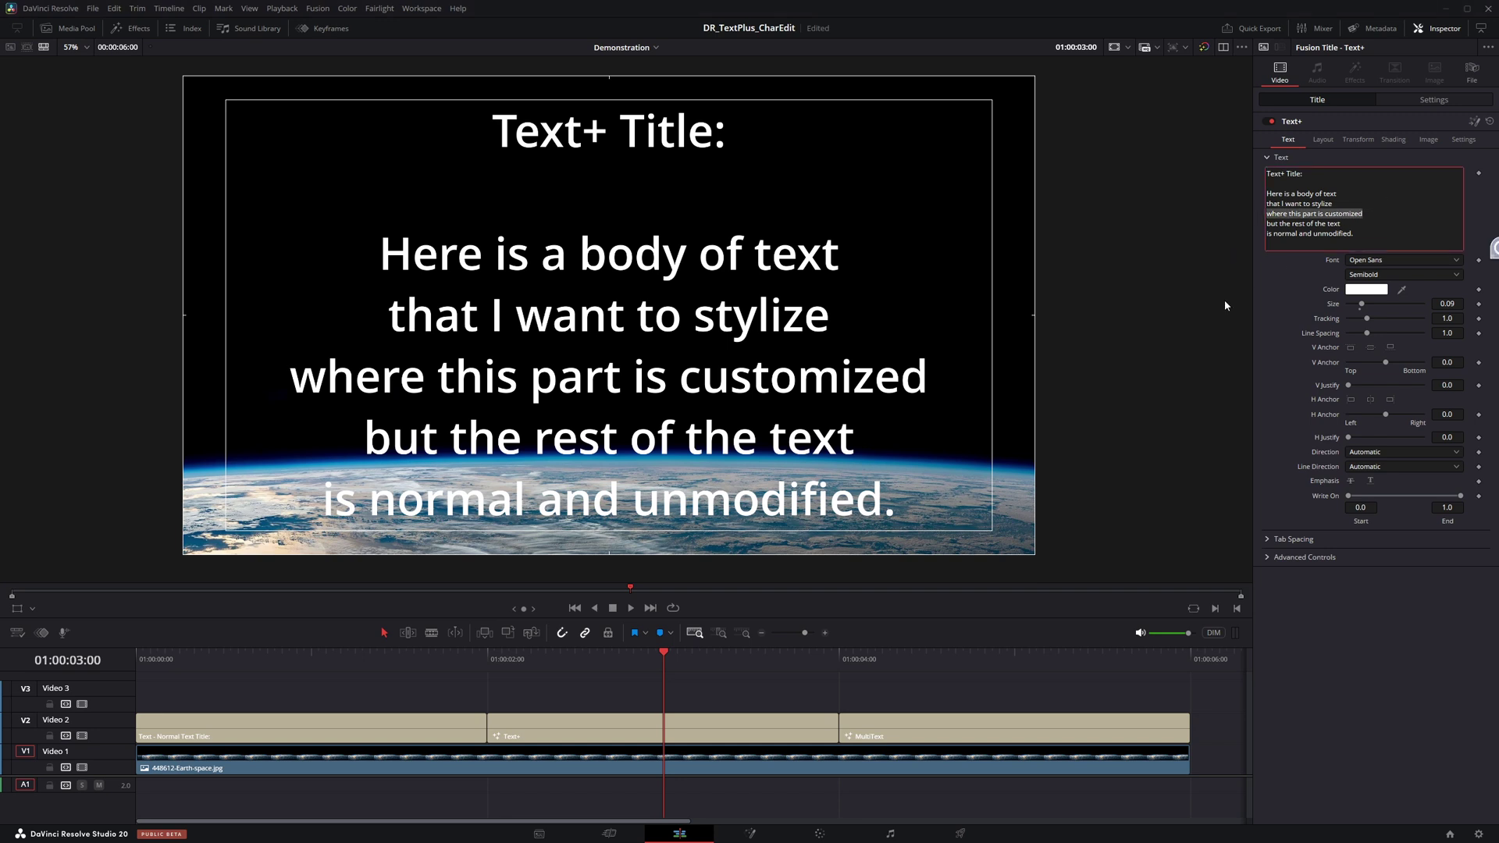
left_click(1369, 276)
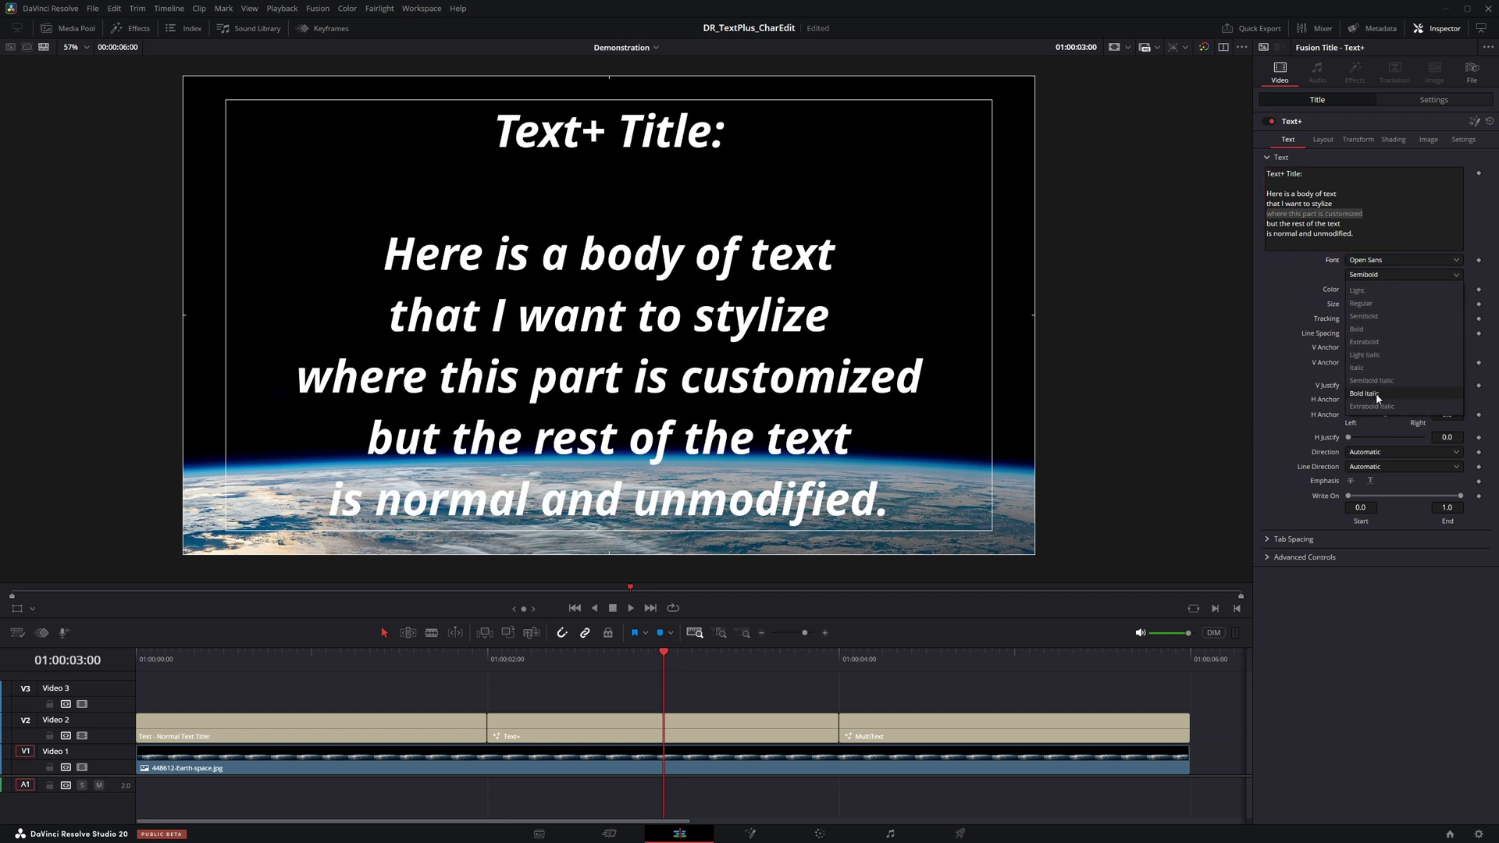
left_click(1366, 393)
left_click(1366, 289)
left_click(728, 374)
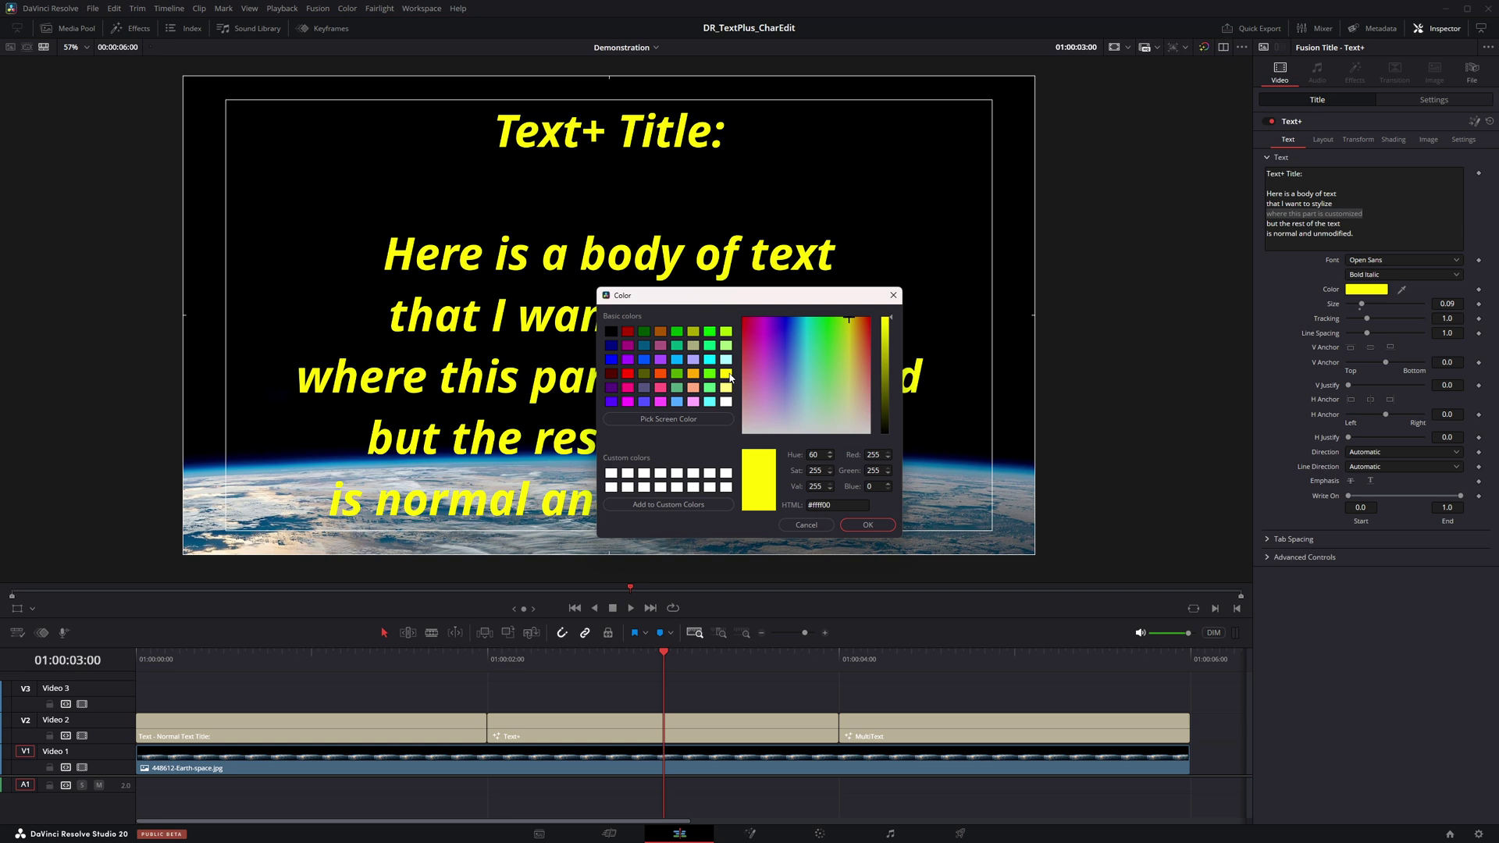
left_click(867, 524)
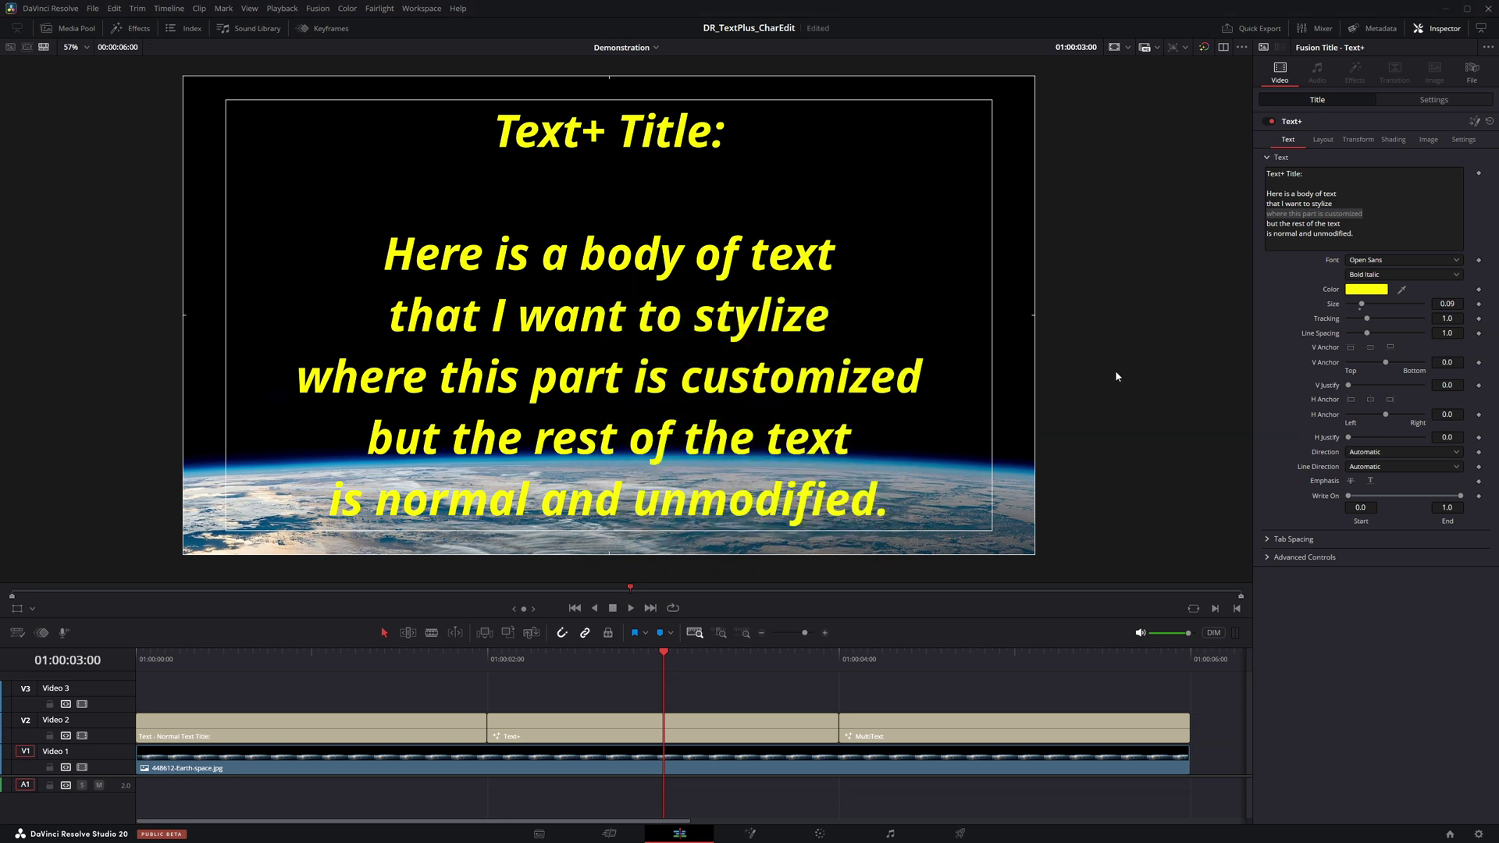
key("ctrl+z")
key("ctrl+z")
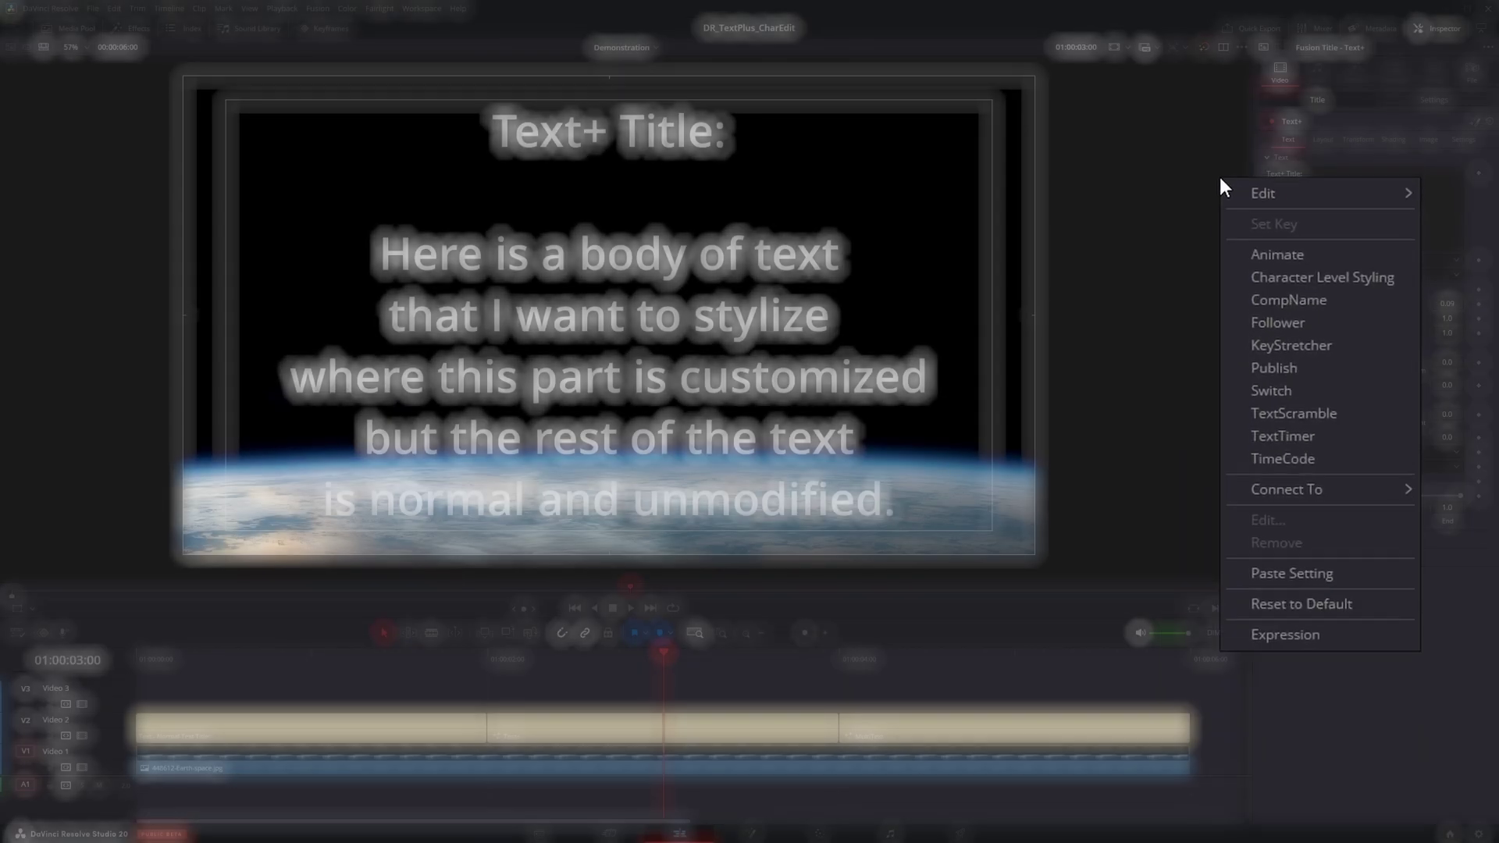
Add Character Level Styling, color the middle line light green, and set size to about 0.0866.
left_click(1372, 262)
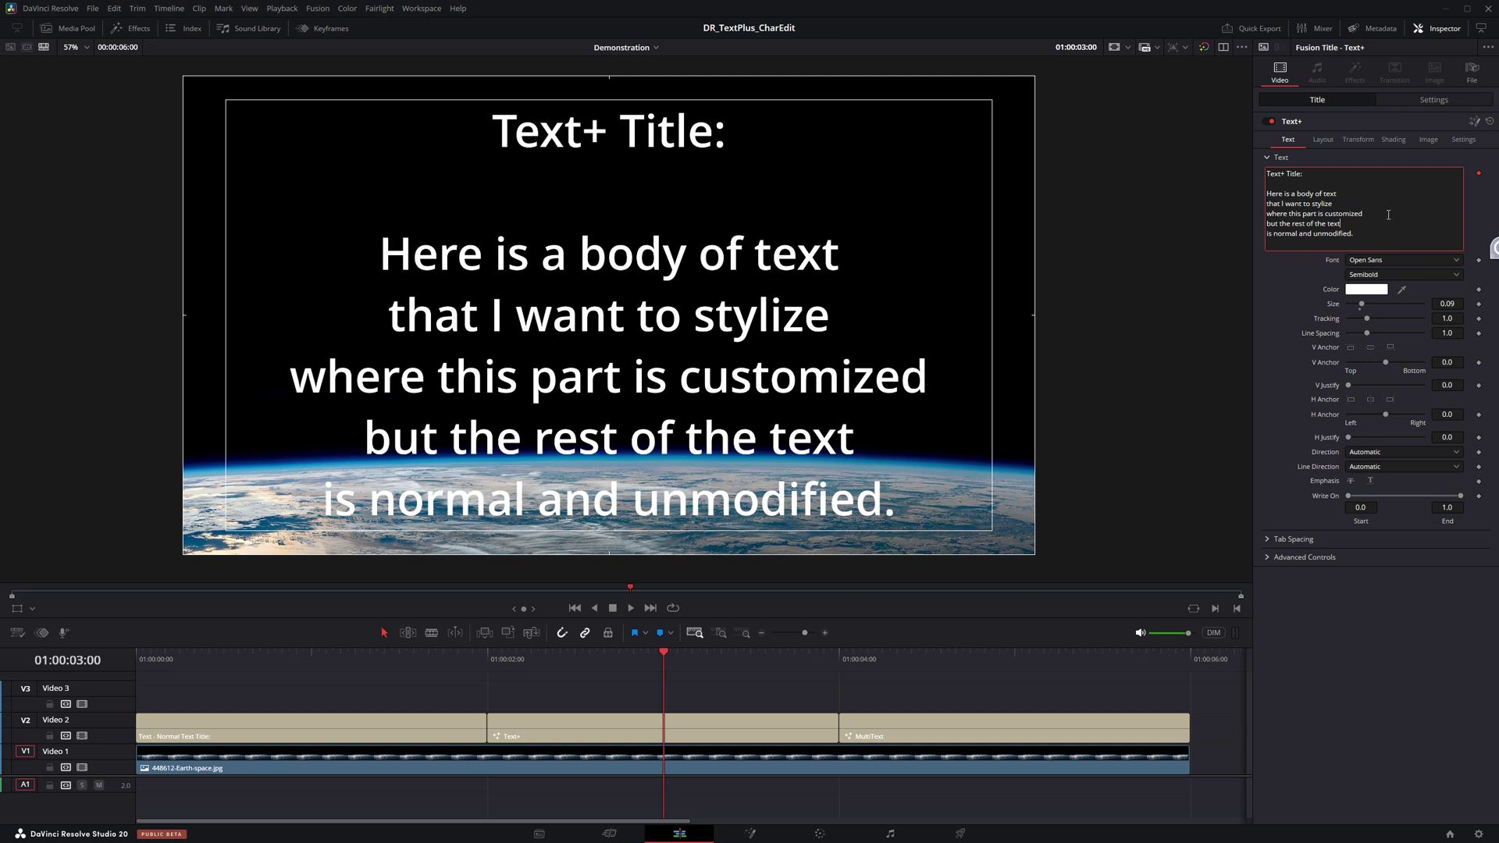
left_click_drag(1358, 215, 1257, 216)
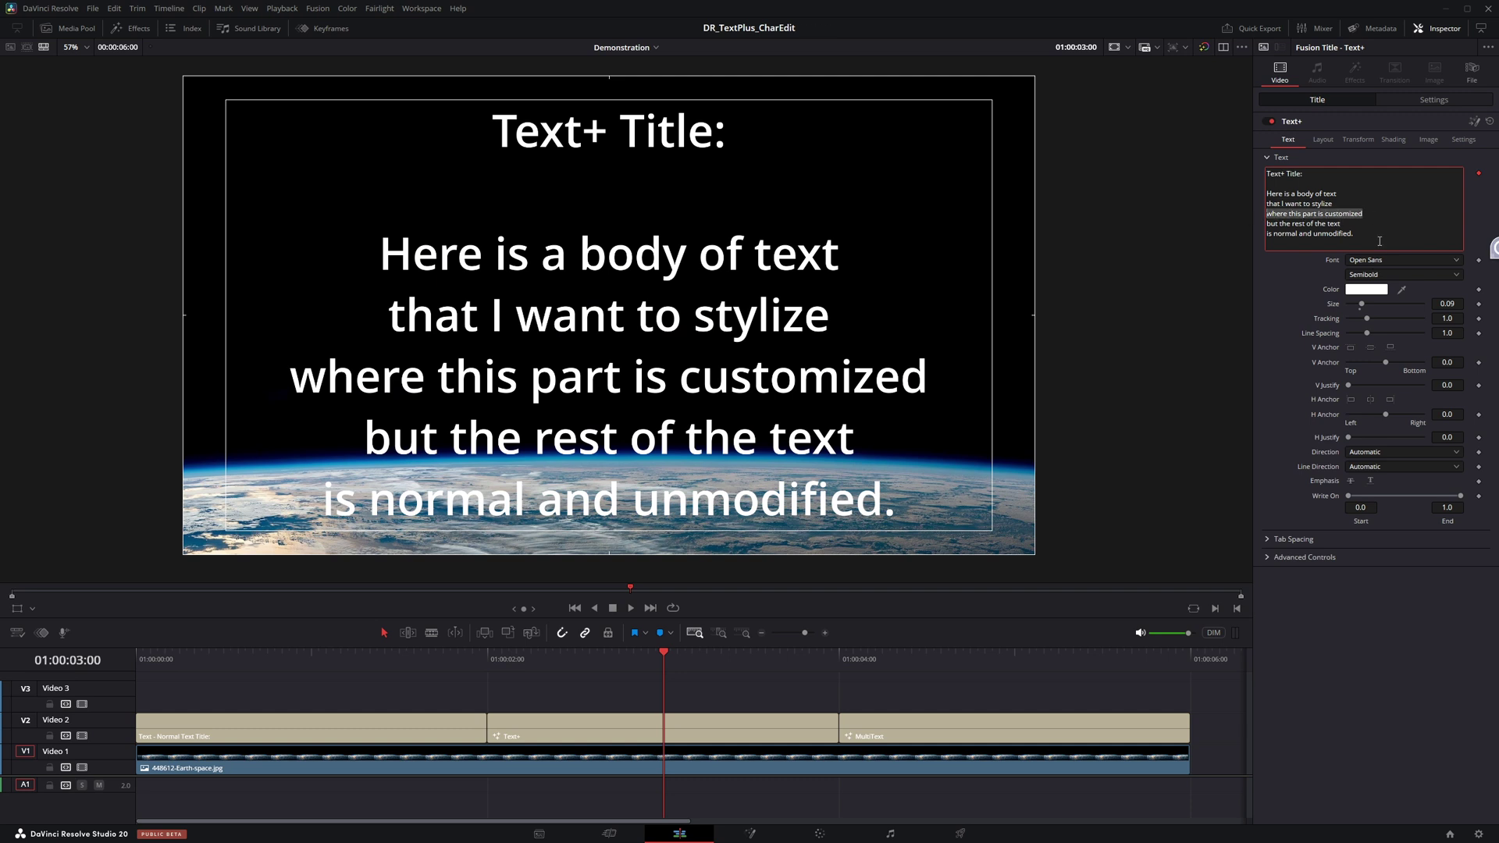
left_click(1367, 291)
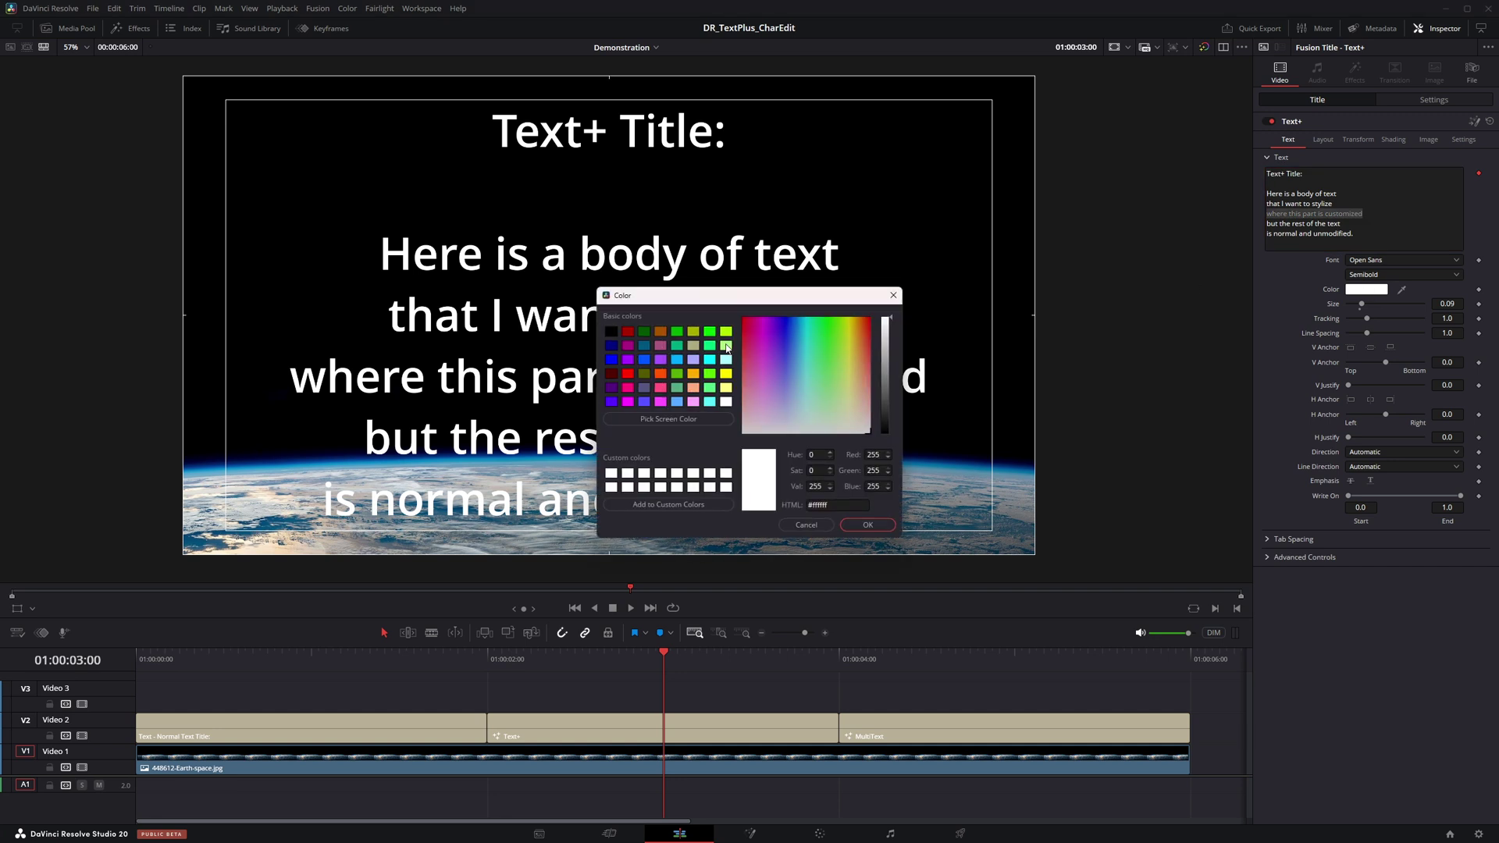
left_click(726, 345)
left_click(867, 524)
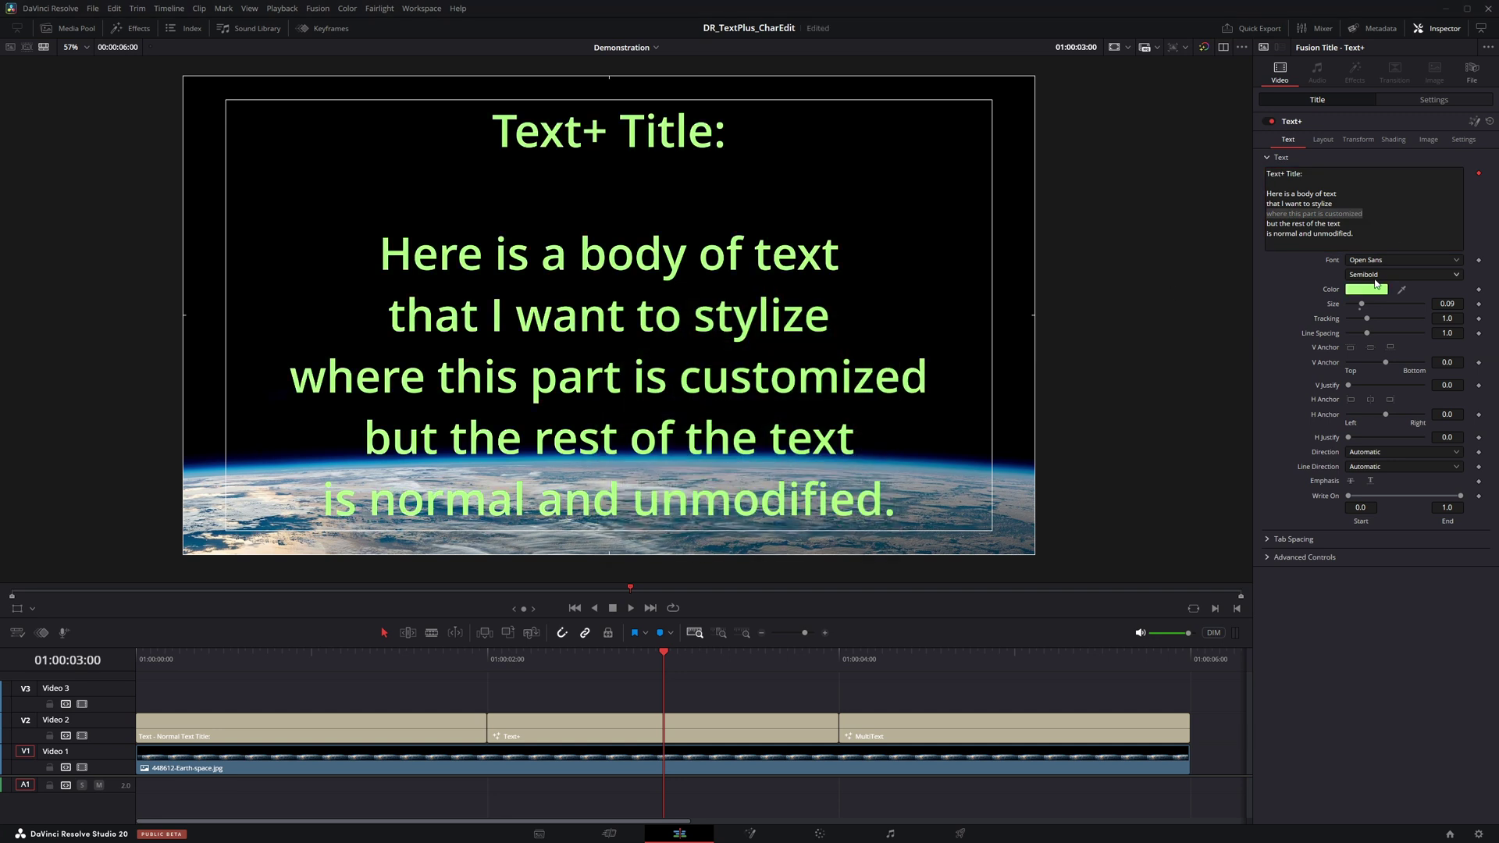
left_click_drag(1362, 303, 1364, 312)
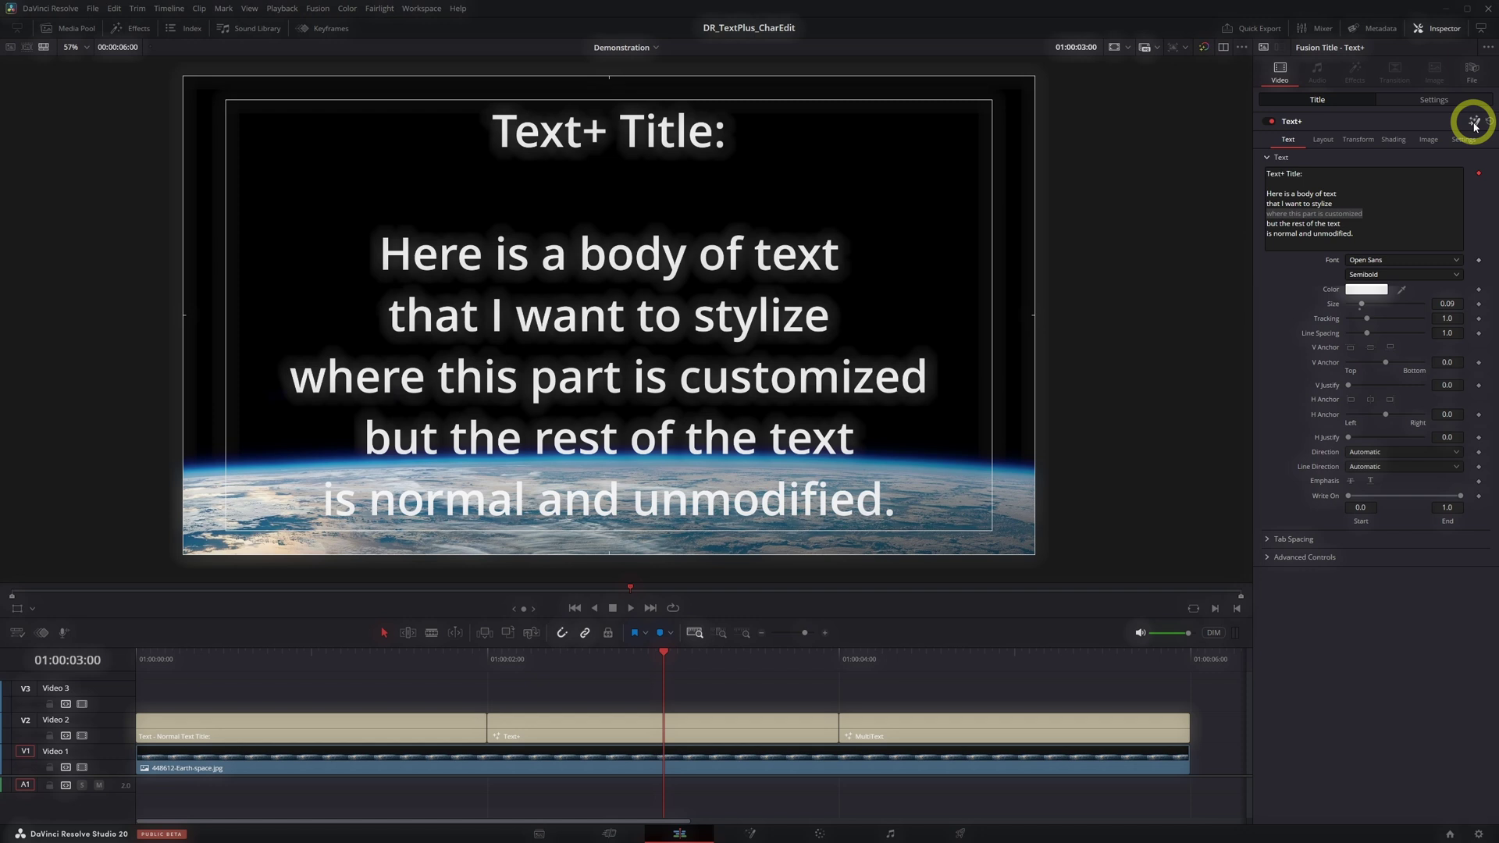
Open the Text+ title on the Fusion page.
left_click(1421, 193)
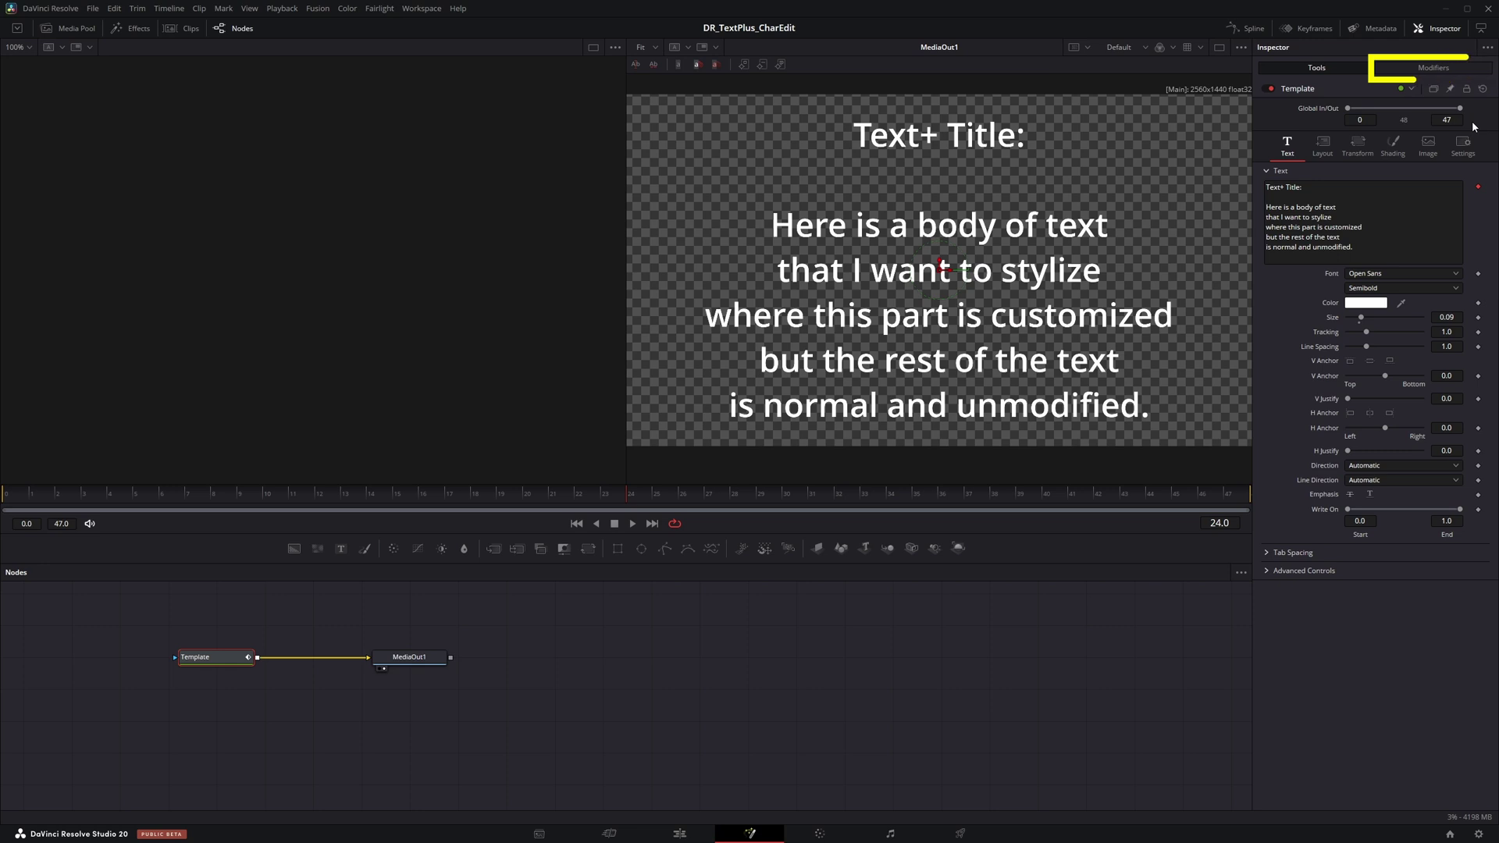
Using Fusion's Character Level Styling, make the middle line Bold Italic, yellow, and size 0.106.
left_click(1437, 69)
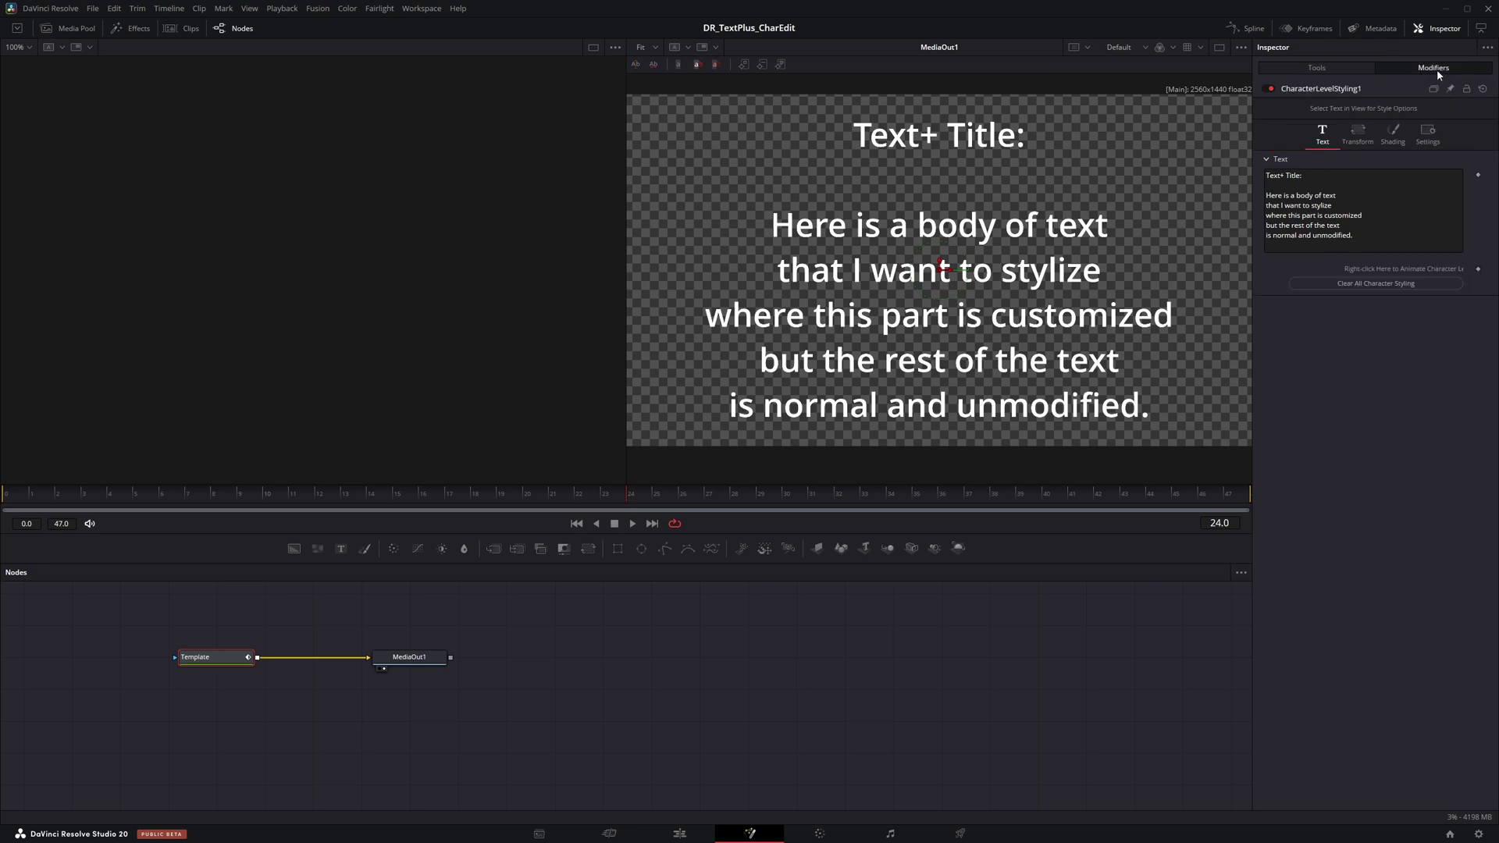
left_click(1023, 319)
left_click_drag(706, 318, 1175, 320)
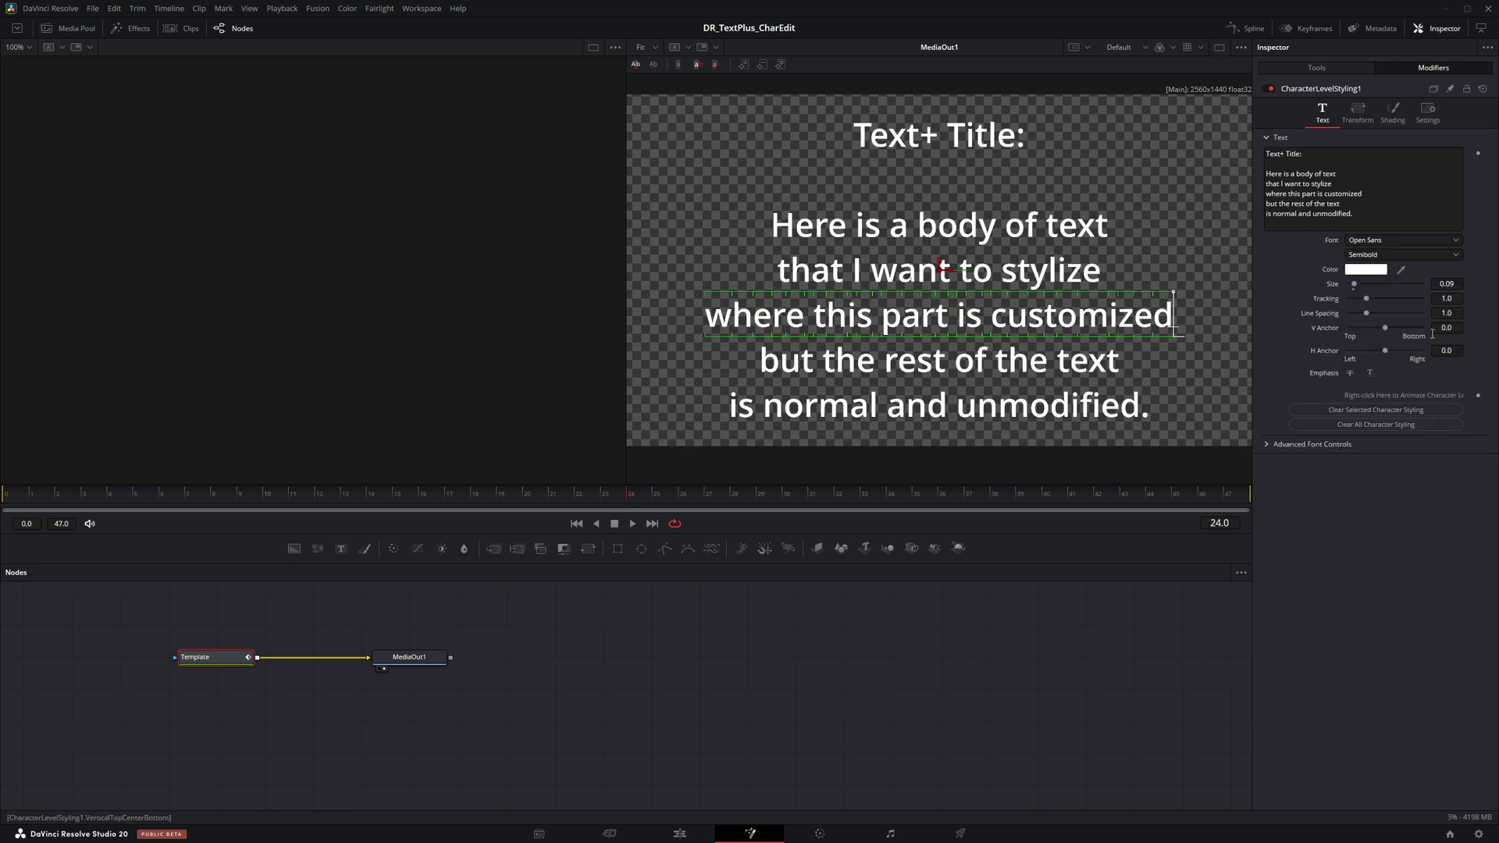
left_click(1413, 254)
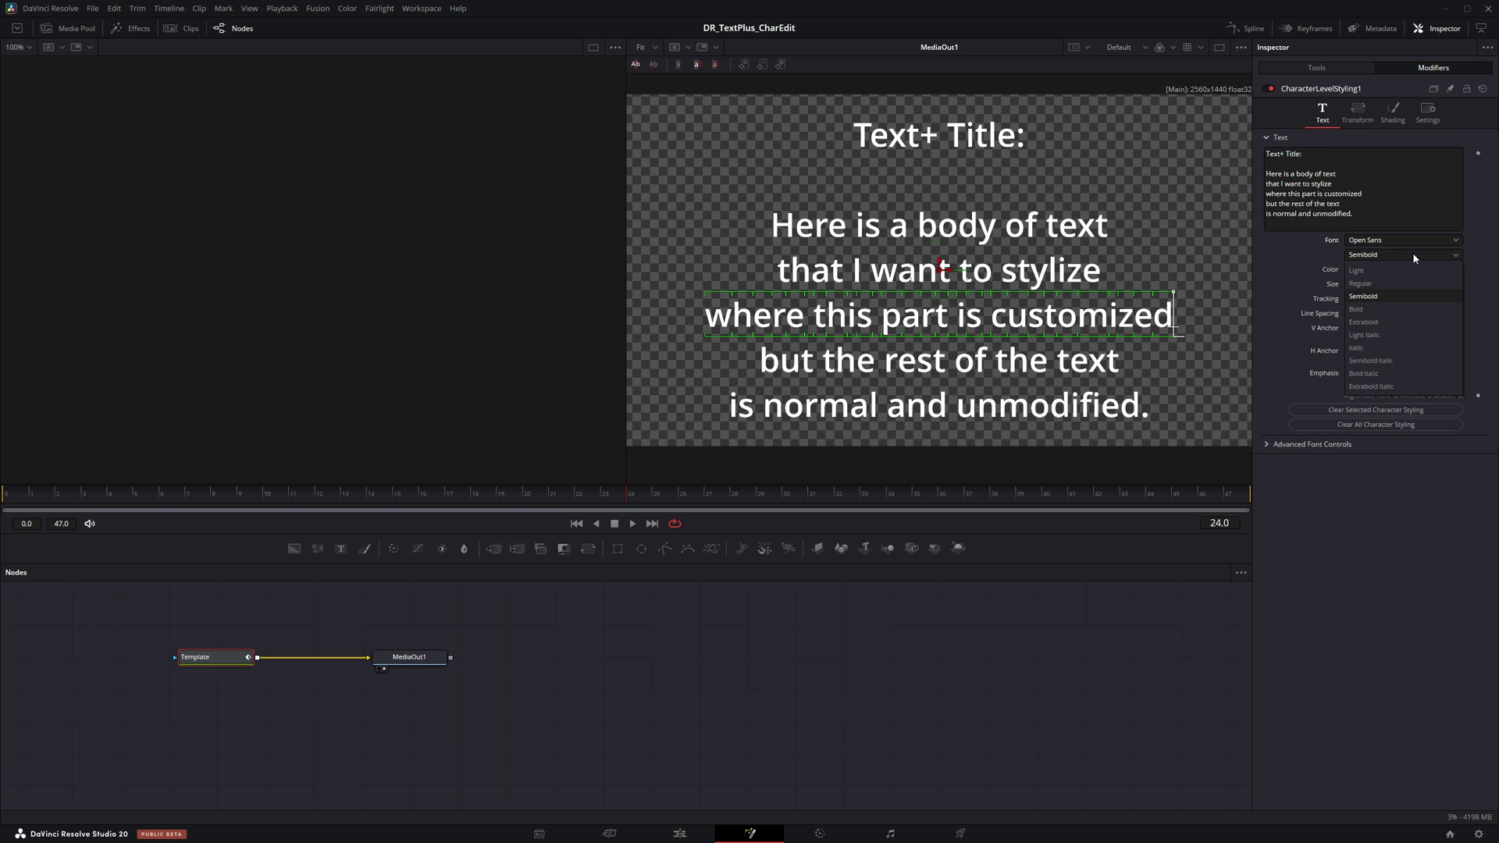
left_click(1379, 373)
left_click(1364, 269)
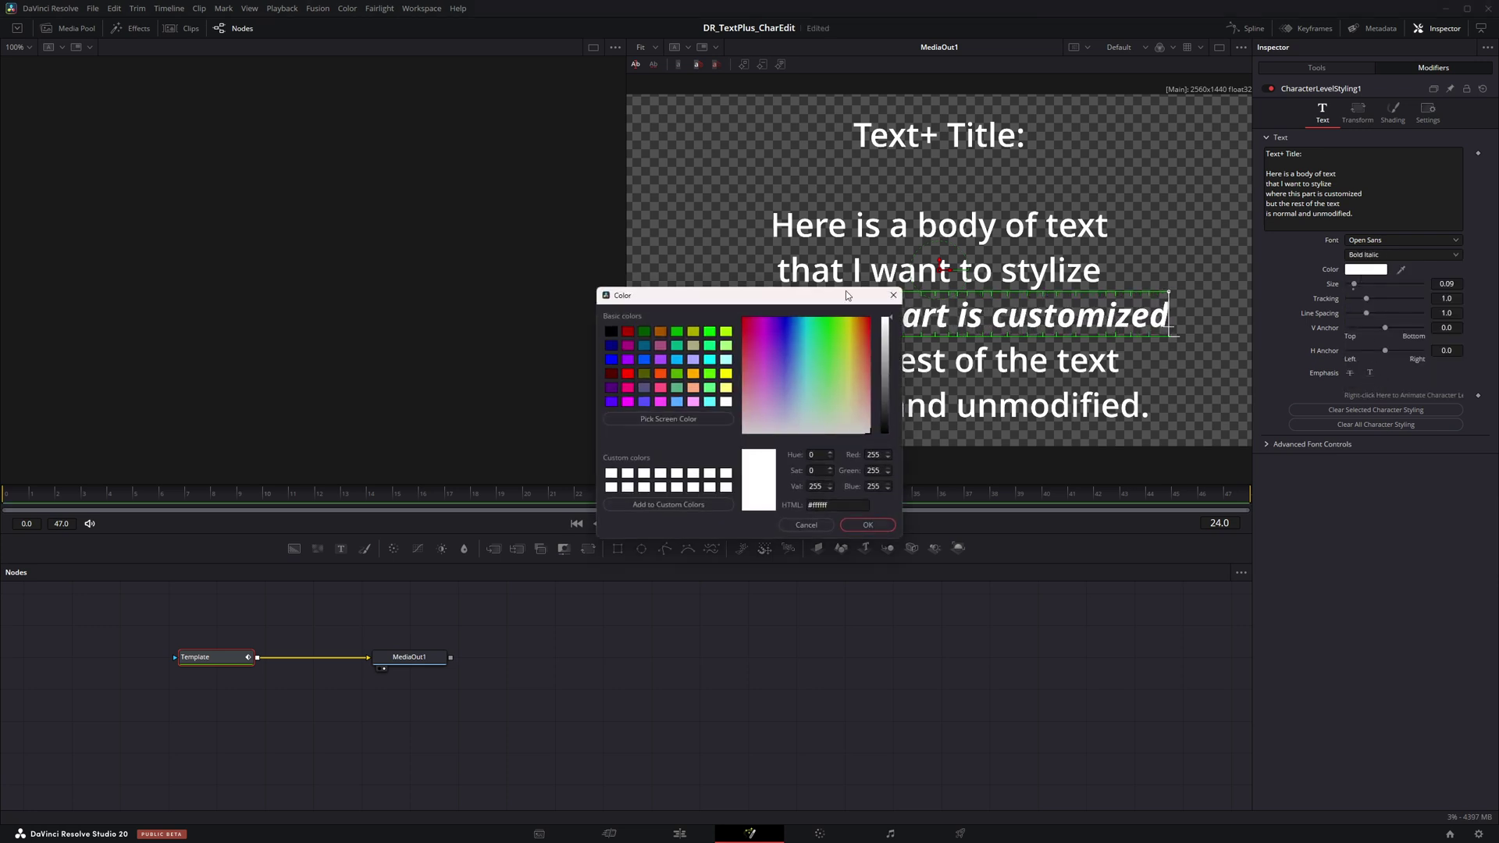
left_click(726, 380)
left_click(868, 524)
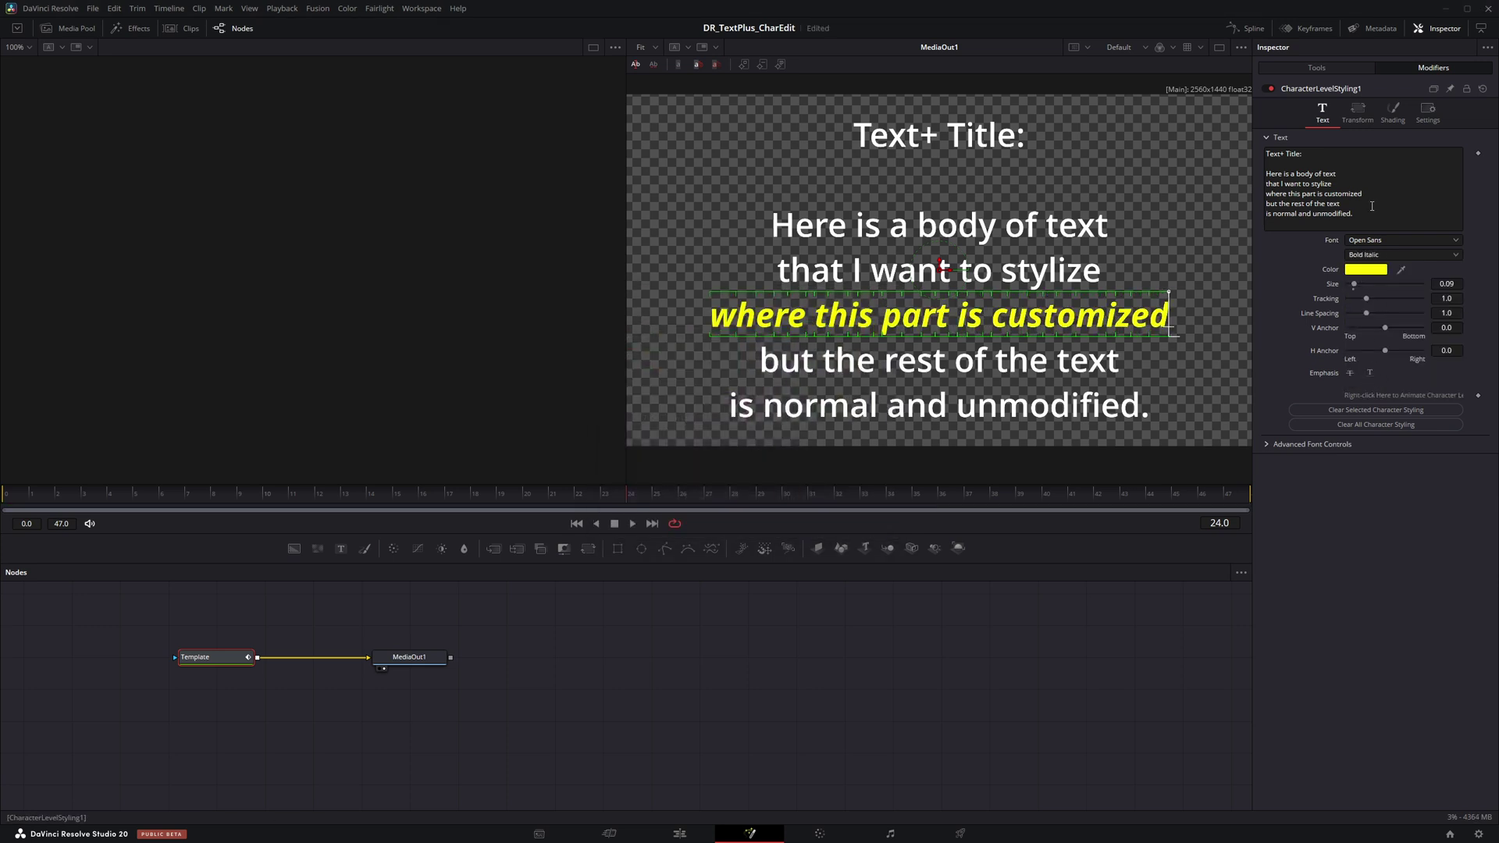
left_click_drag(1441, 284, 1449, 285)
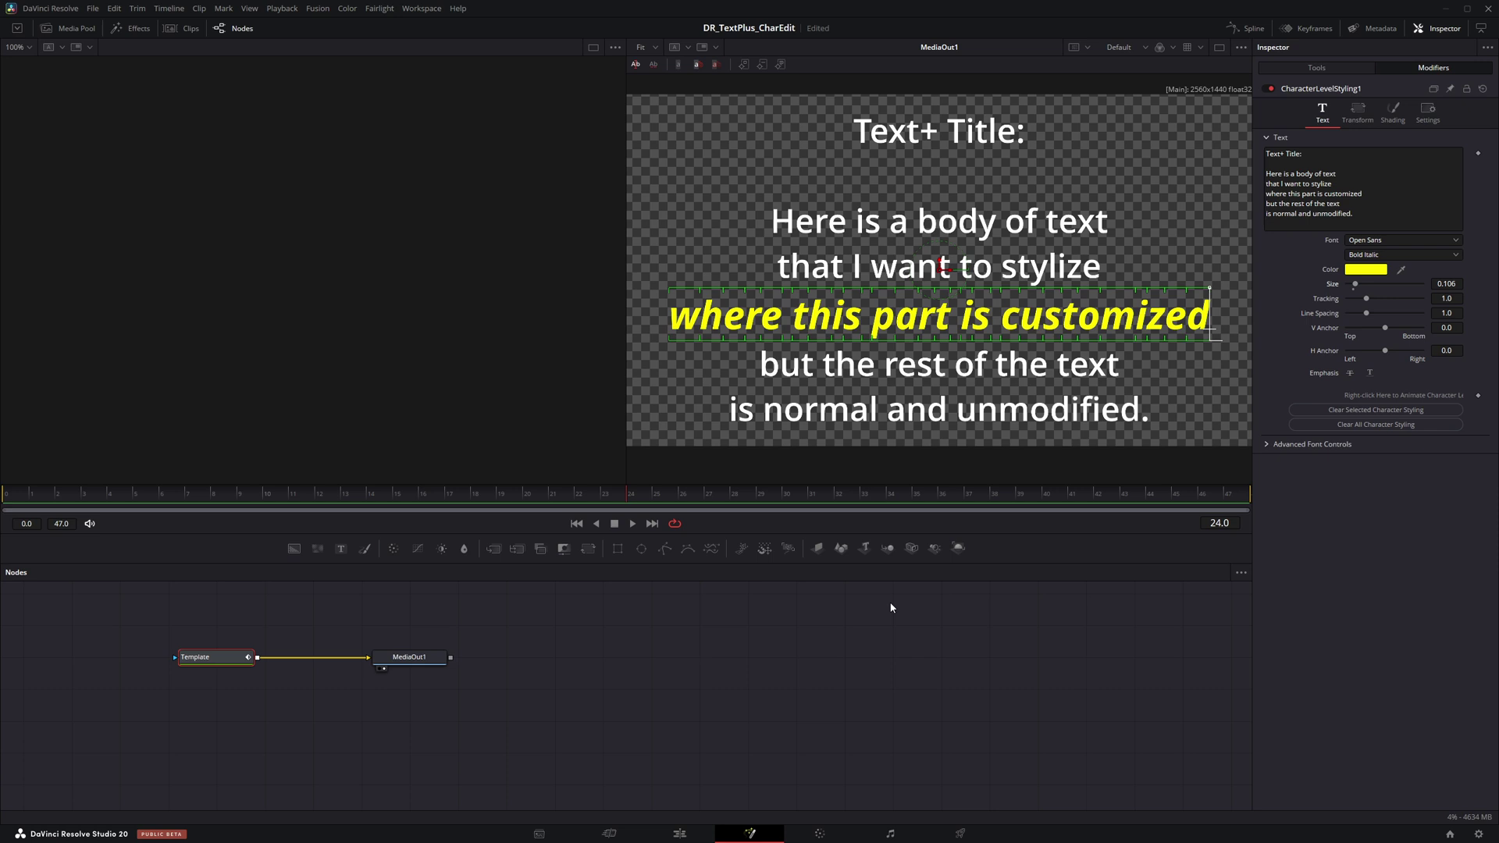
left_click(679, 833)
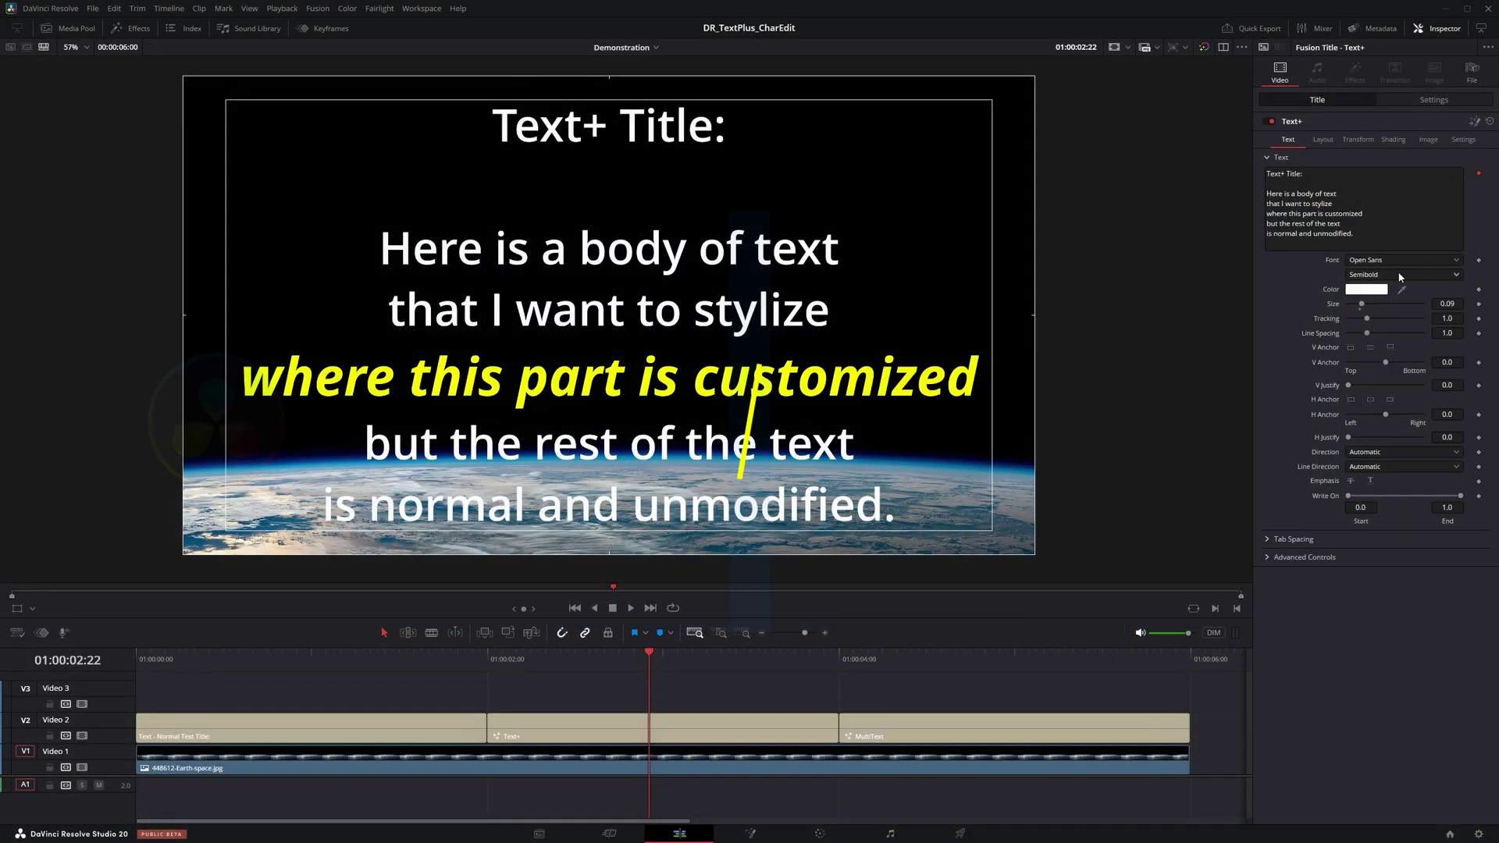
Set the remaining Text+ lines to Light weight, size 0.0591, in yellow-green.
left_click(1397, 273)
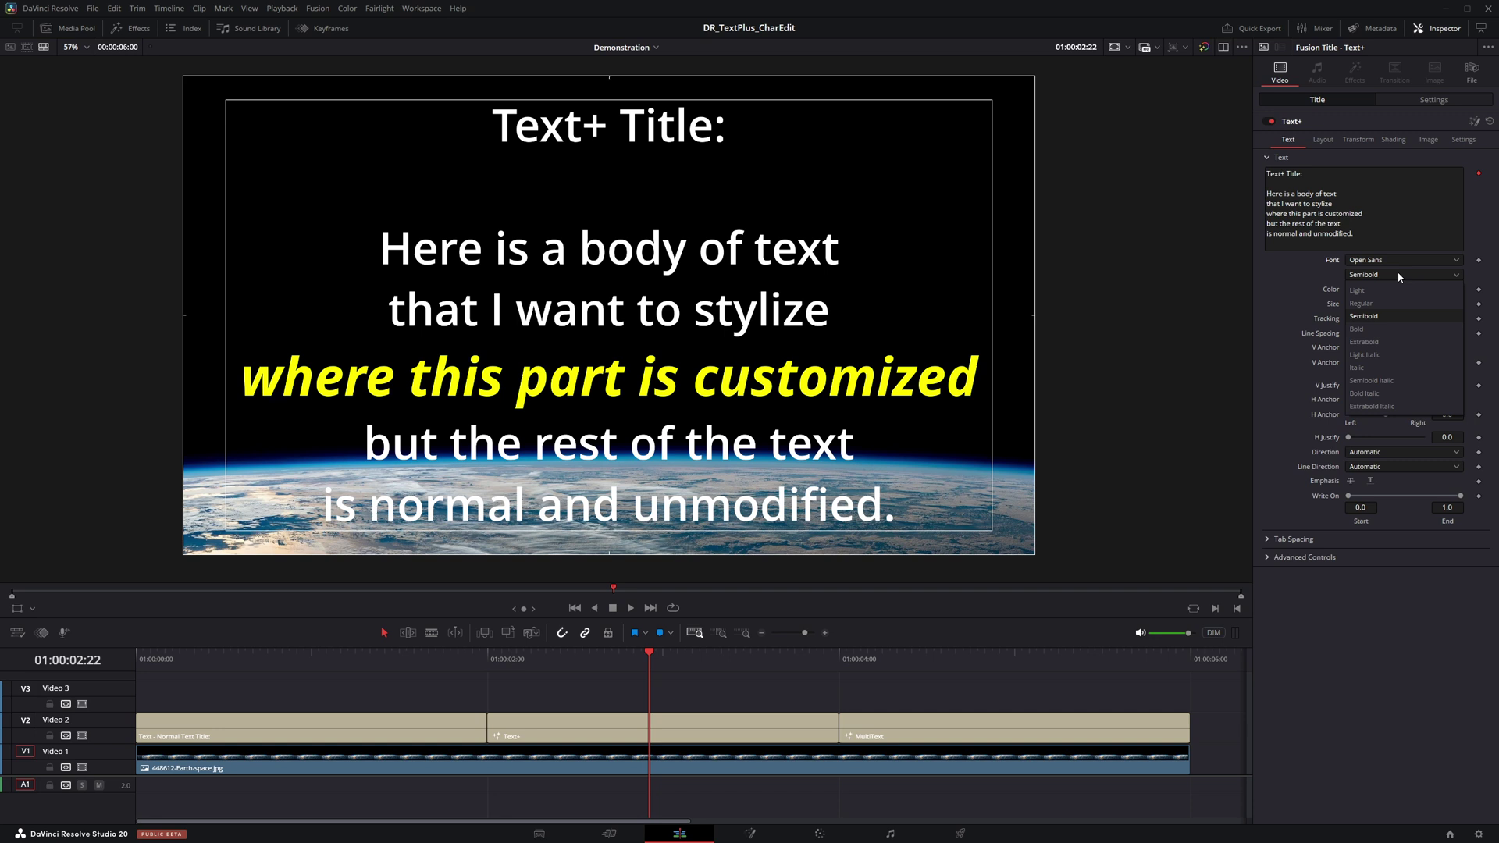
left_click(1380, 289)
left_click(1360, 306)
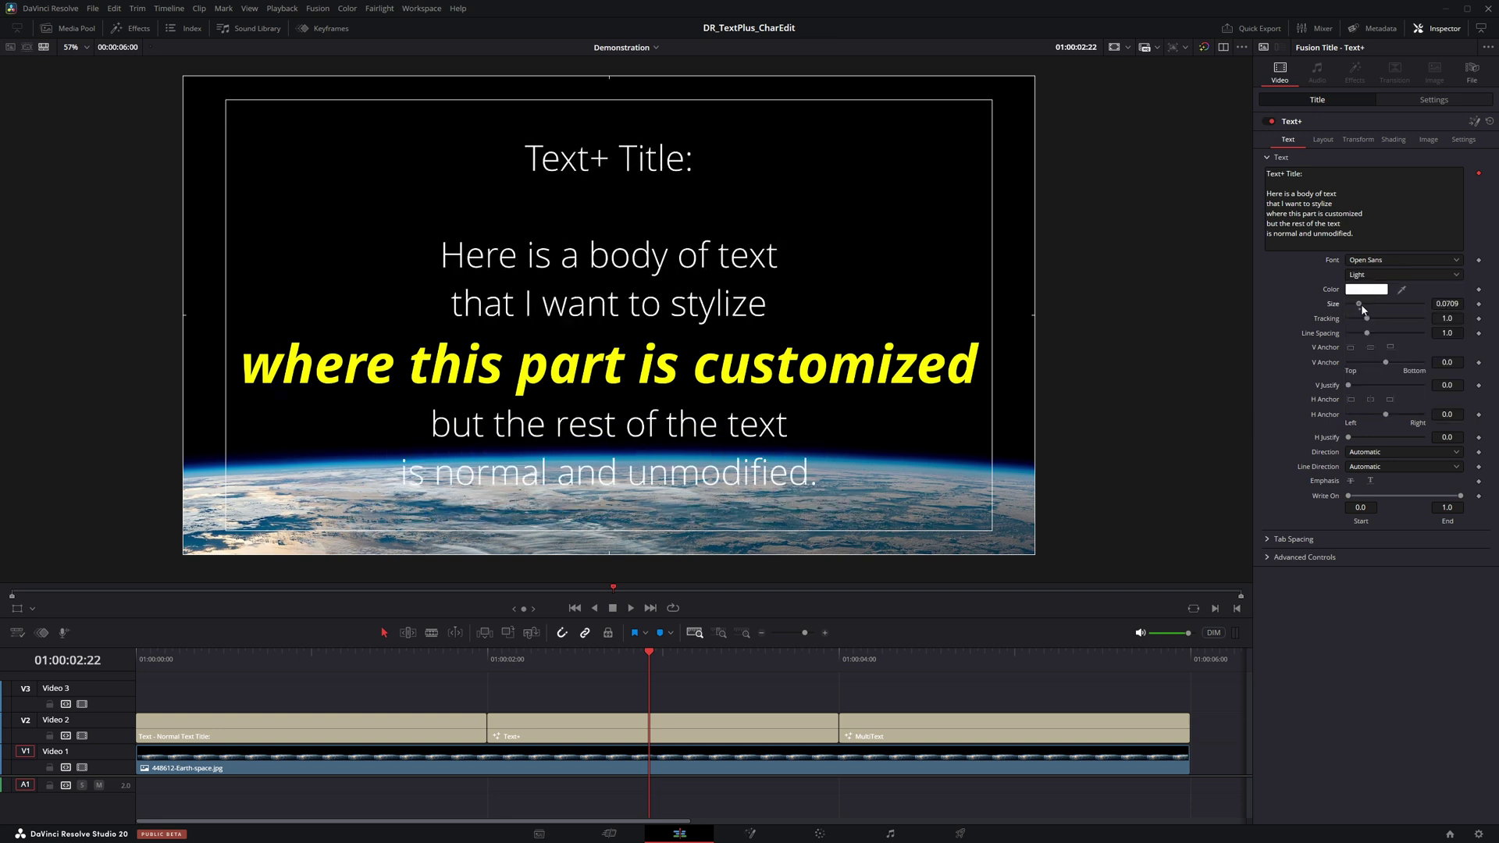
left_click(1366, 289)
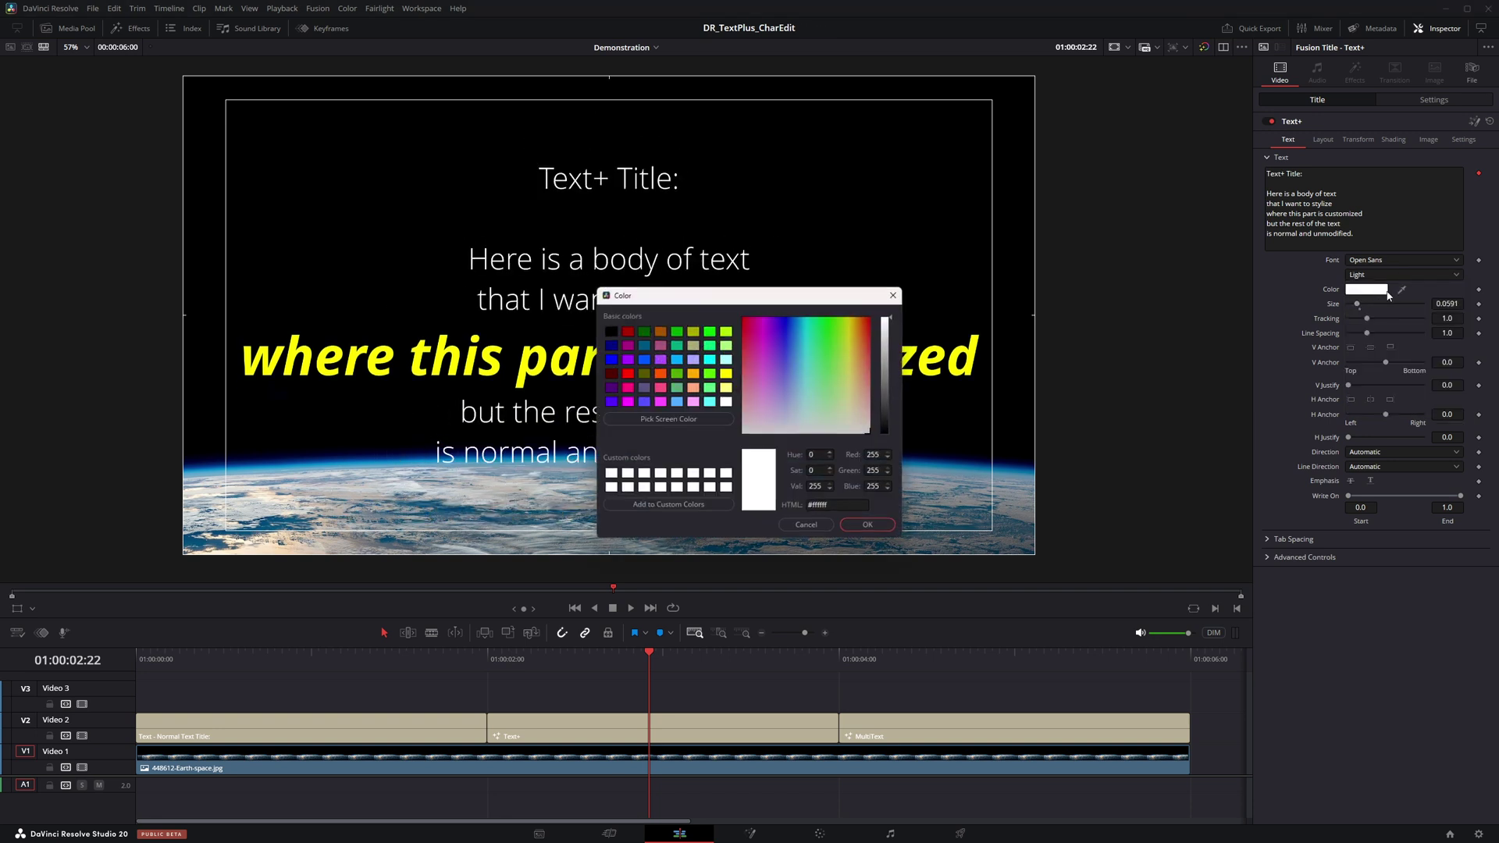
left_click(725, 330)
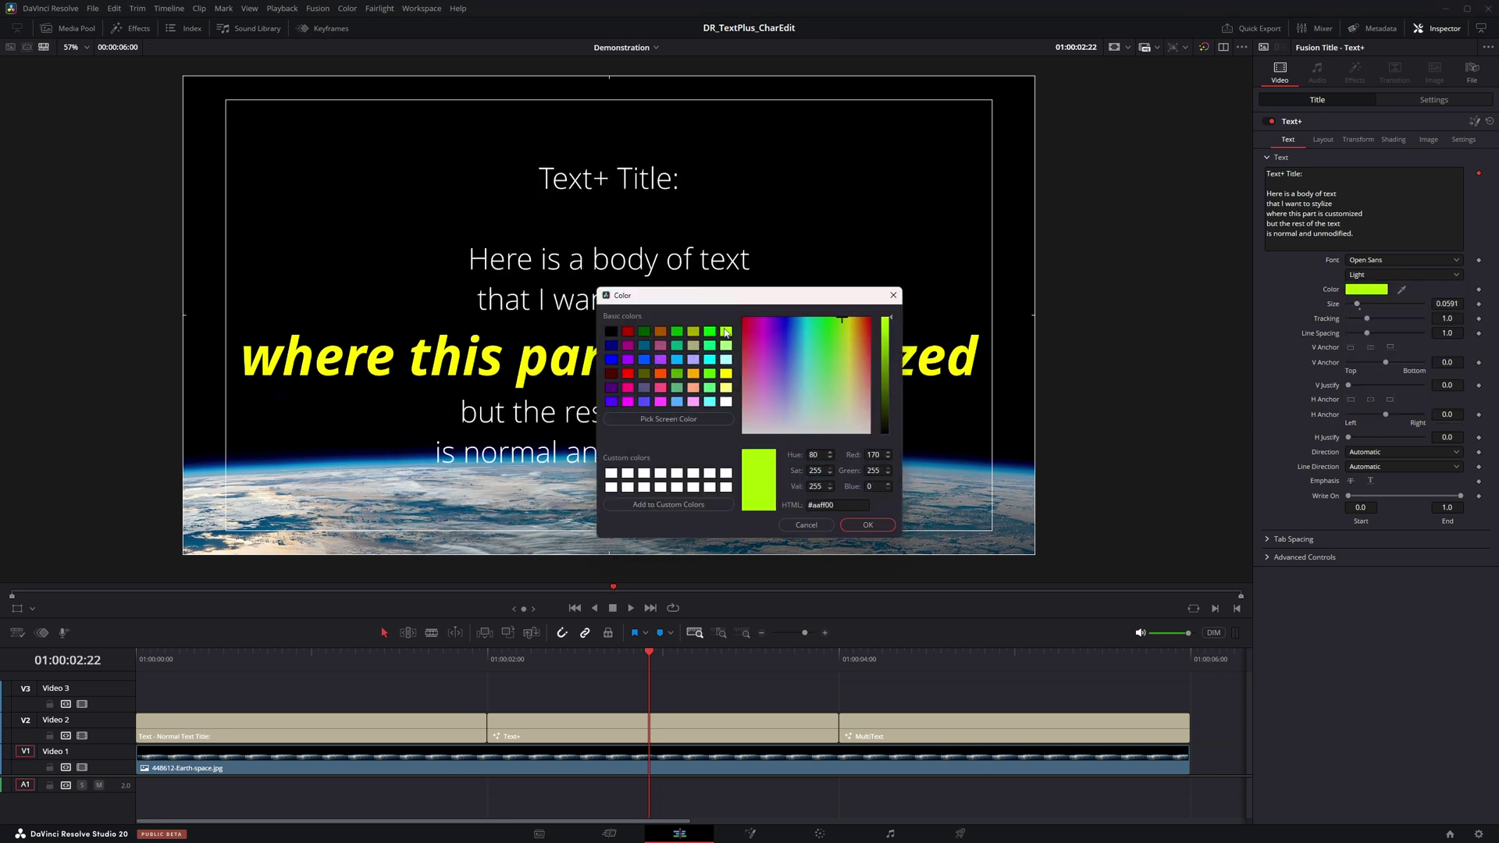
left_click(868, 524)
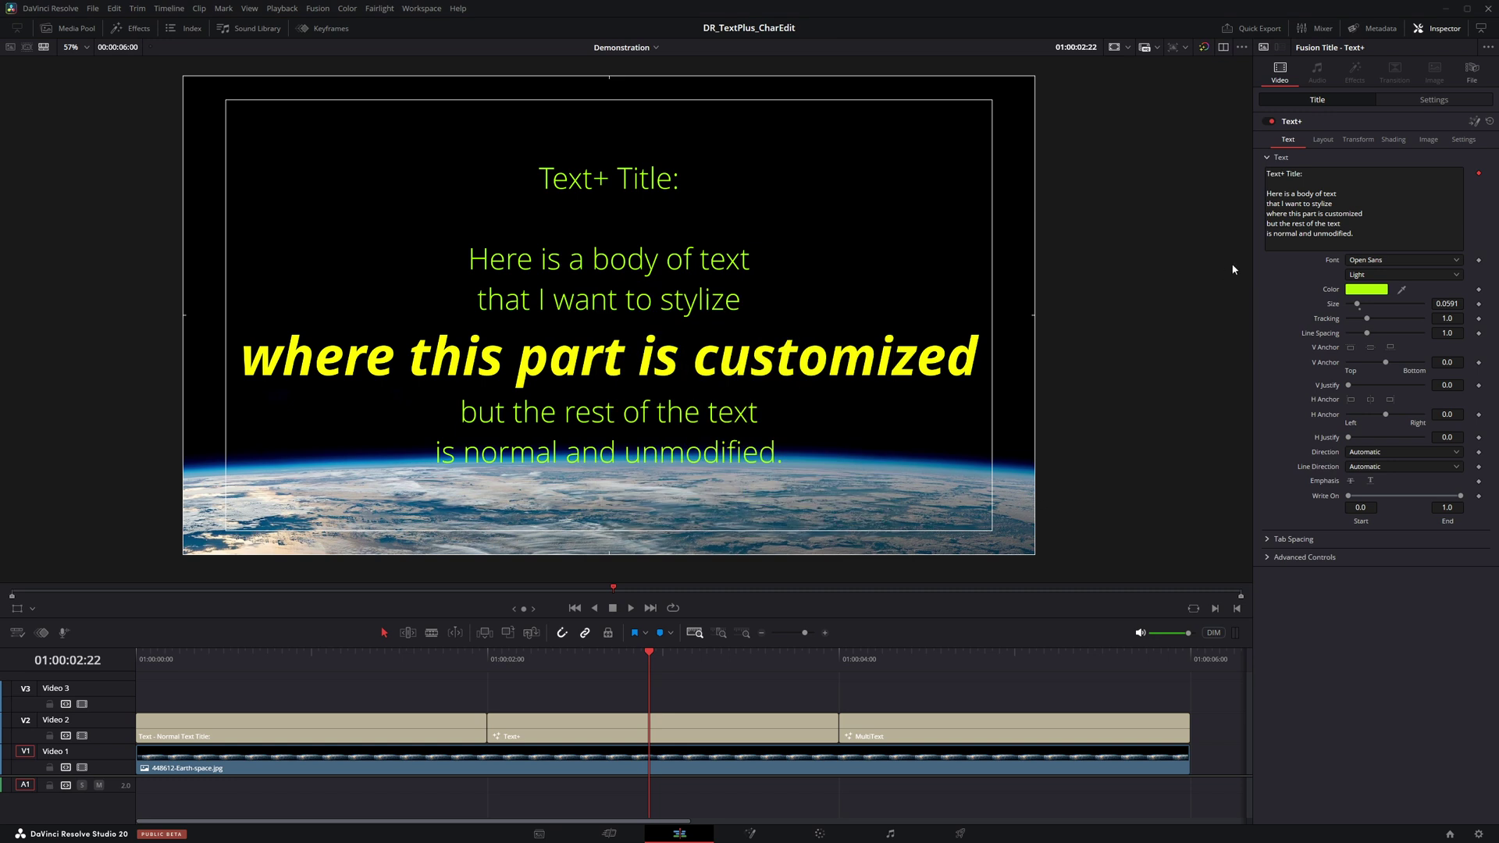
Shrink the whole Text+ title block using the Layout size setting.
left_click(1322, 140)
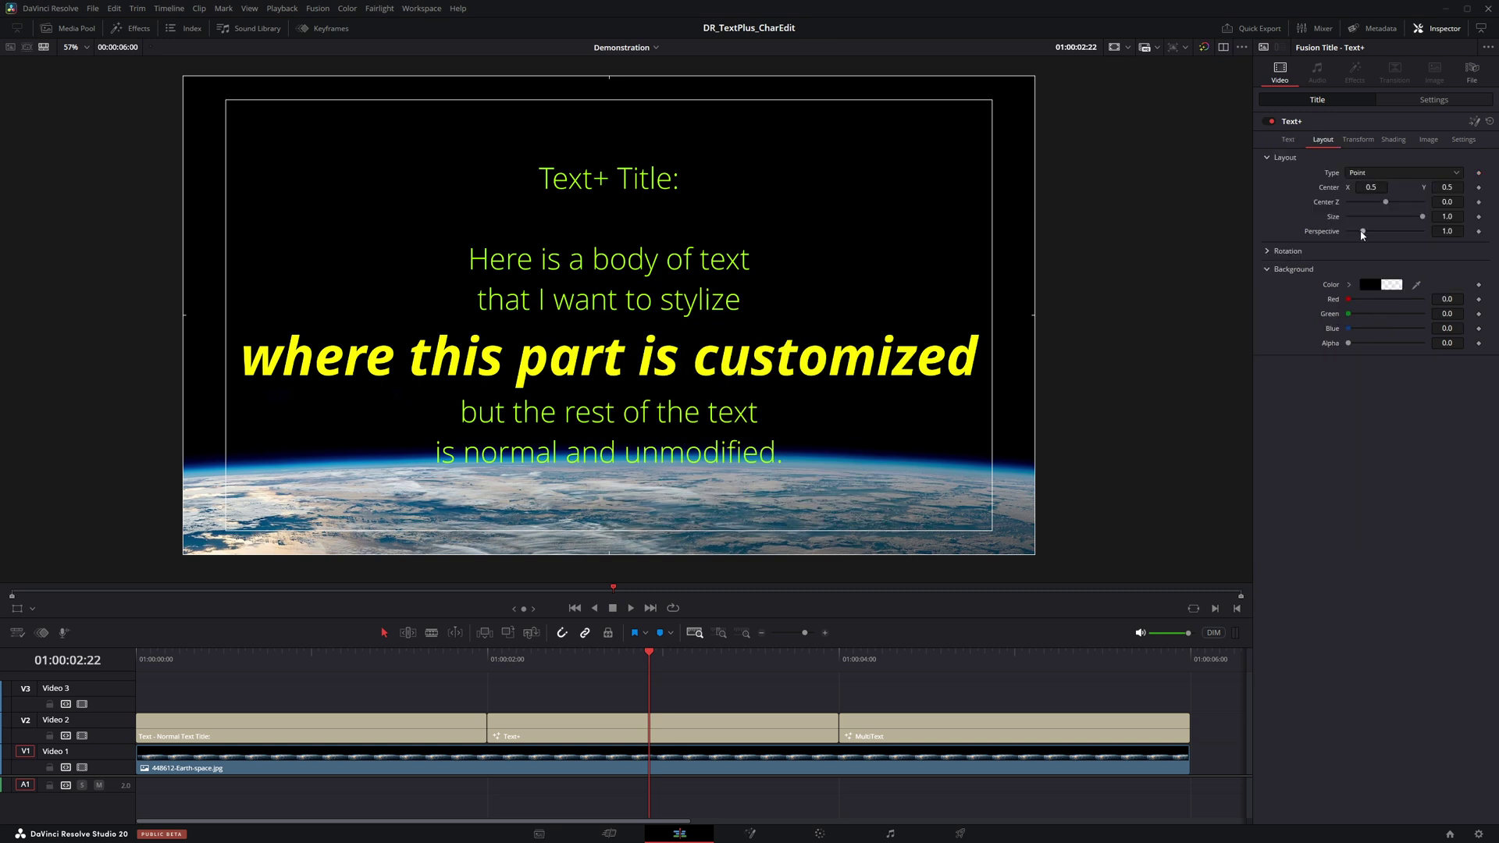
left_click_drag(1363, 218, 1404, 223)
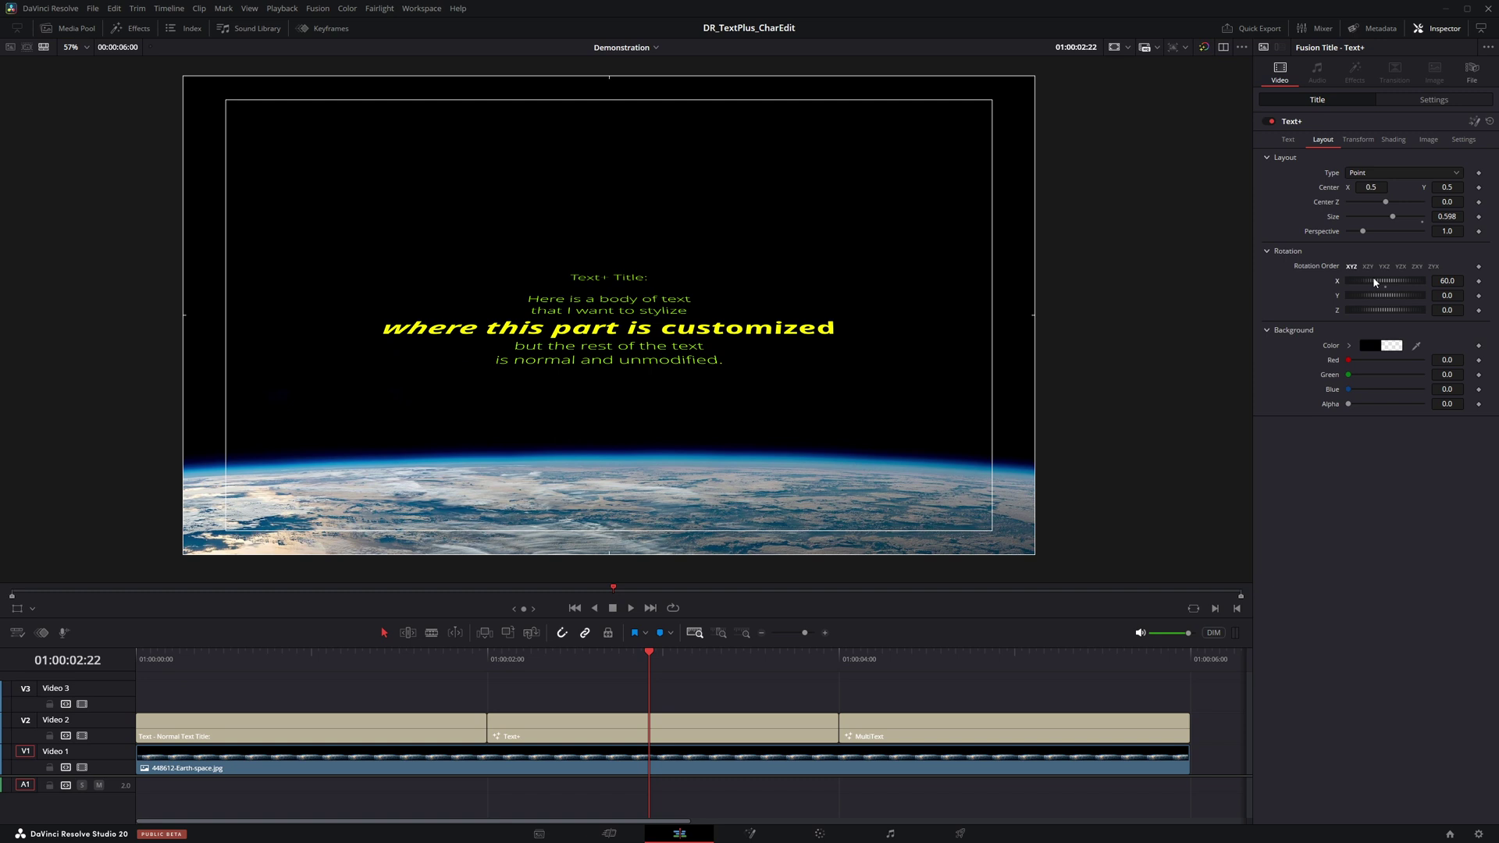
left_click(1359, 139)
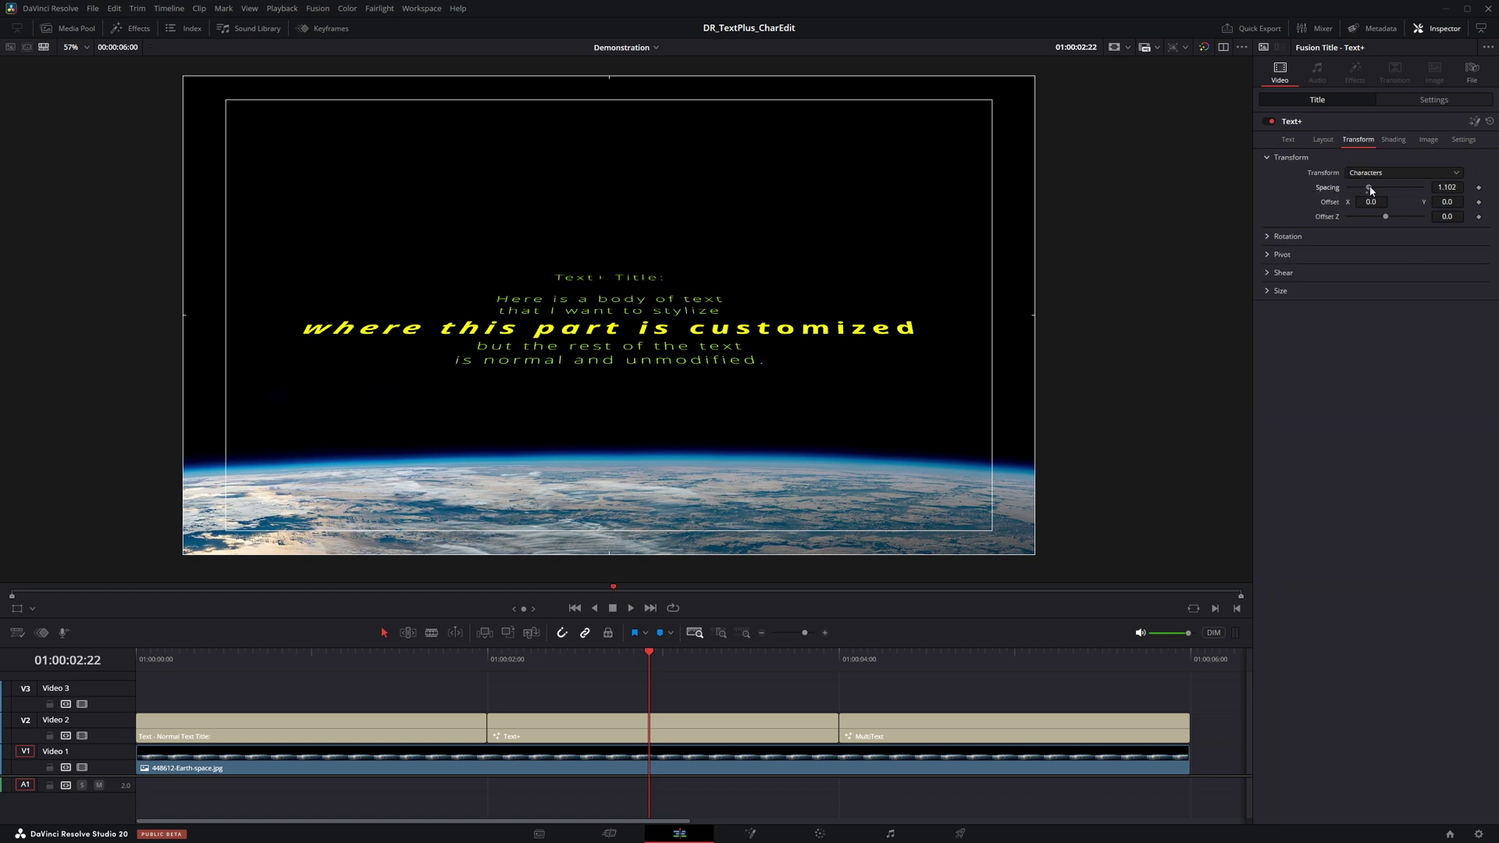
Enable shading element 2, Red Outline, and zoom the title clip to 1.21.
left_click(1393, 141)
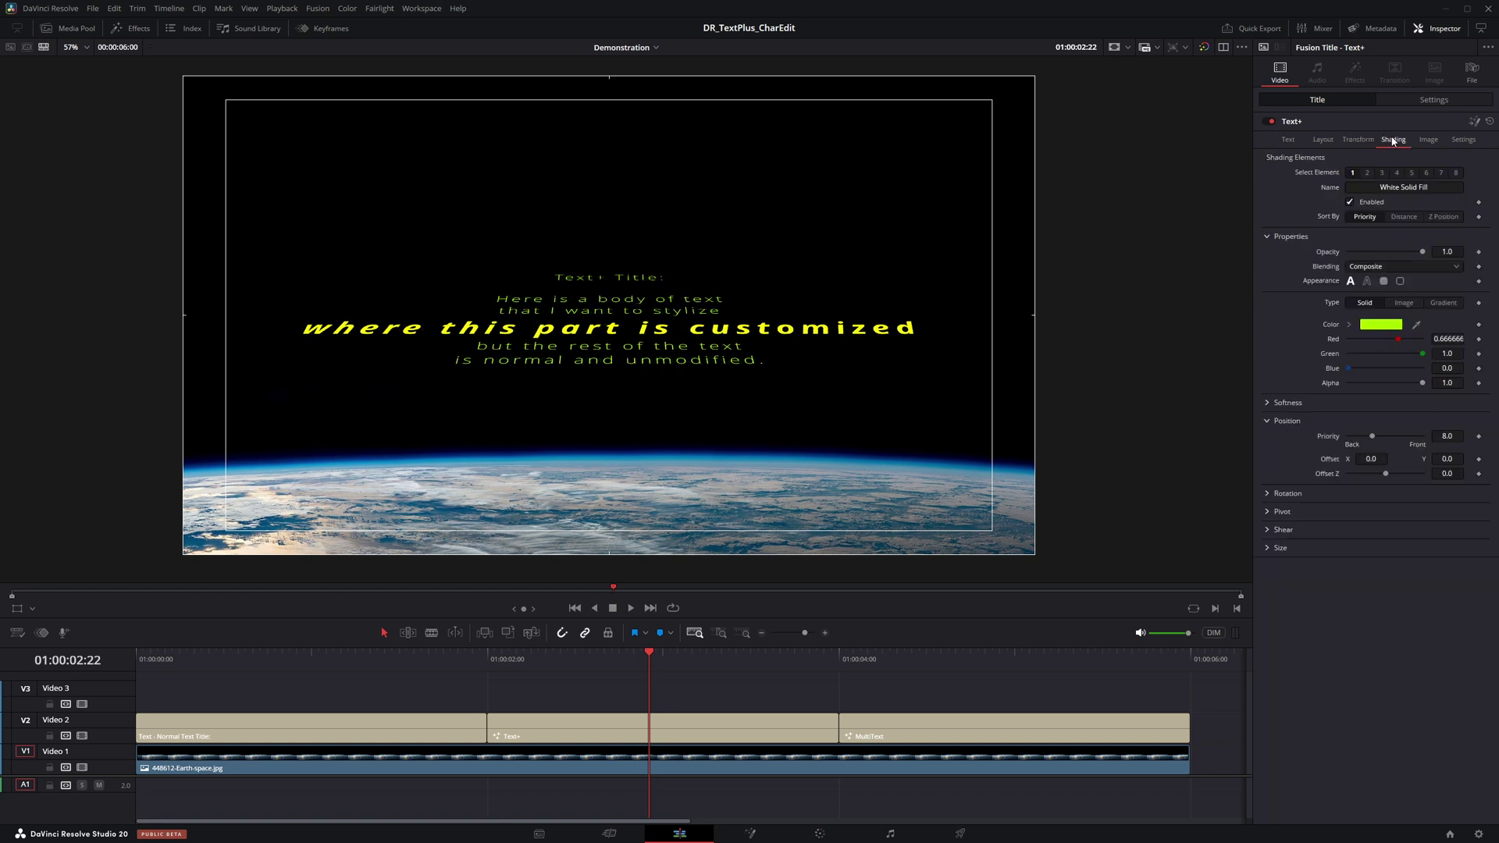
left_click(1368, 173)
left_click(1351, 203)
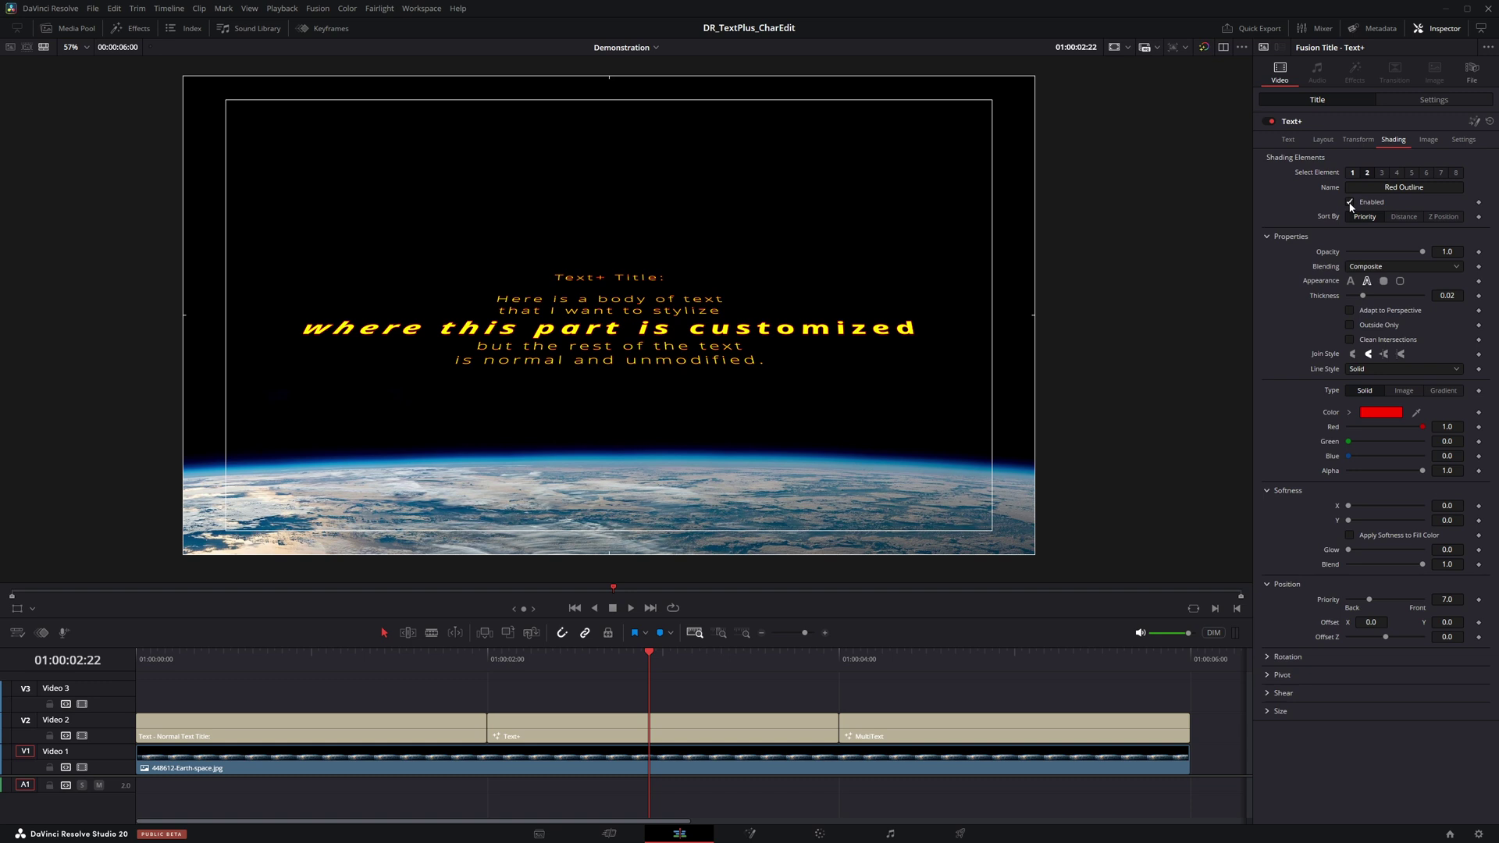
left_click(1433, 102)
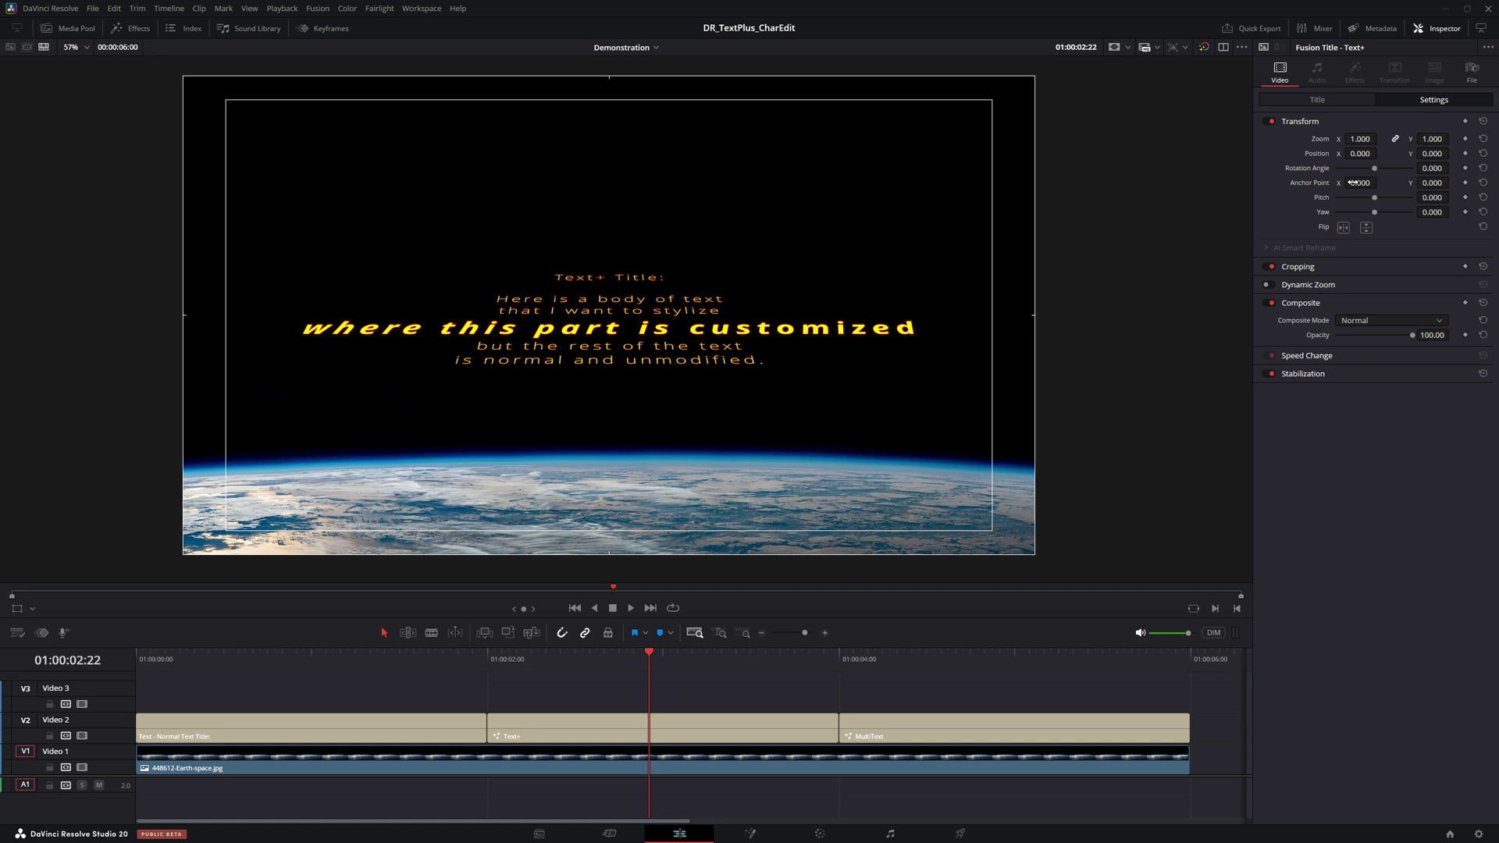
left_click_drag(1427, 139, 1420, 168)
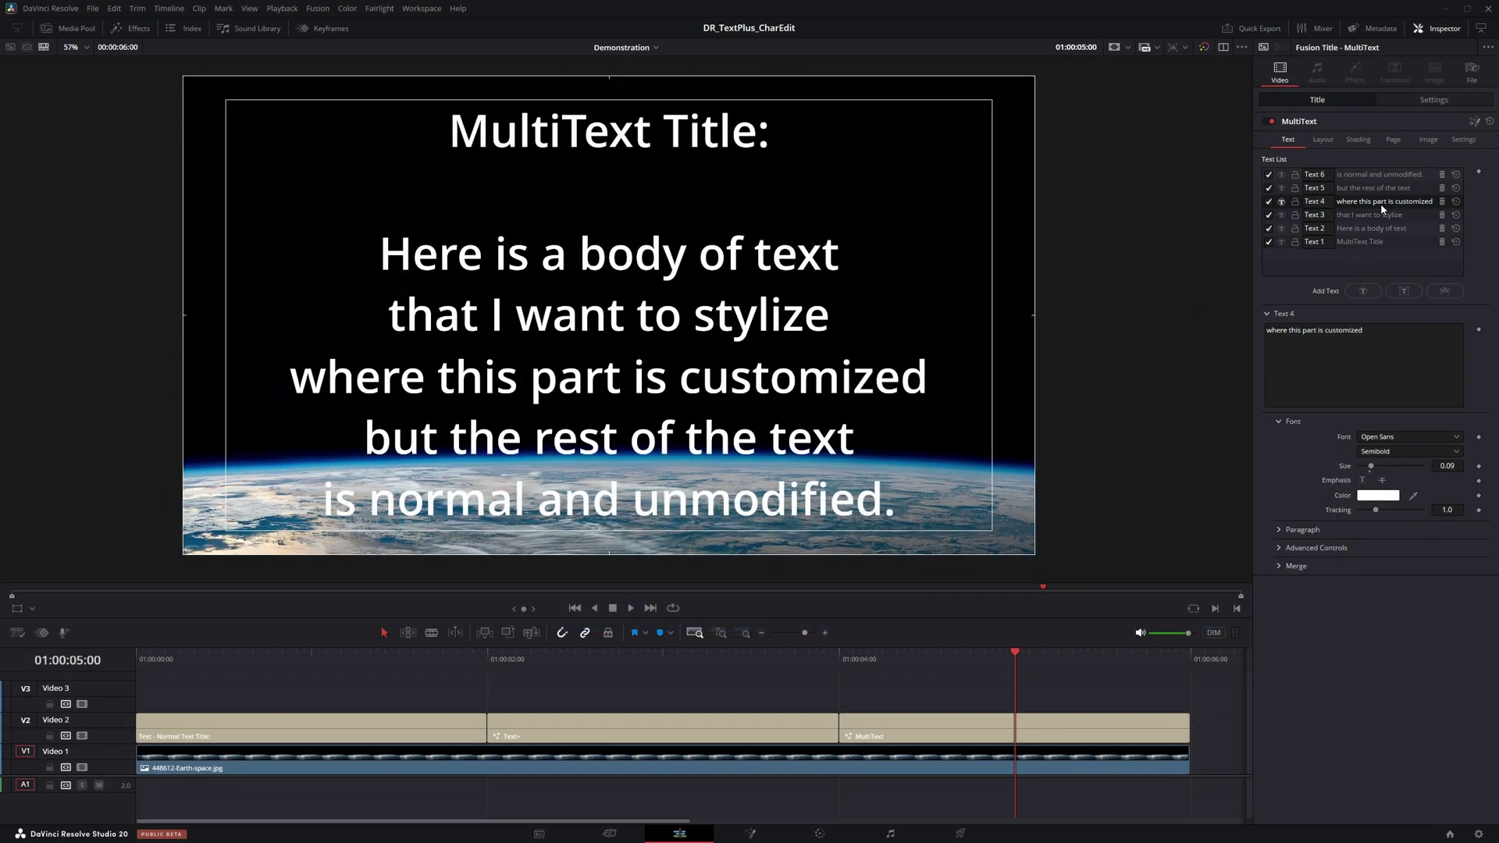
Make the MultiText Text 4 line yellow Bold Italic at size 0.1027.
left_click(1370, 497)
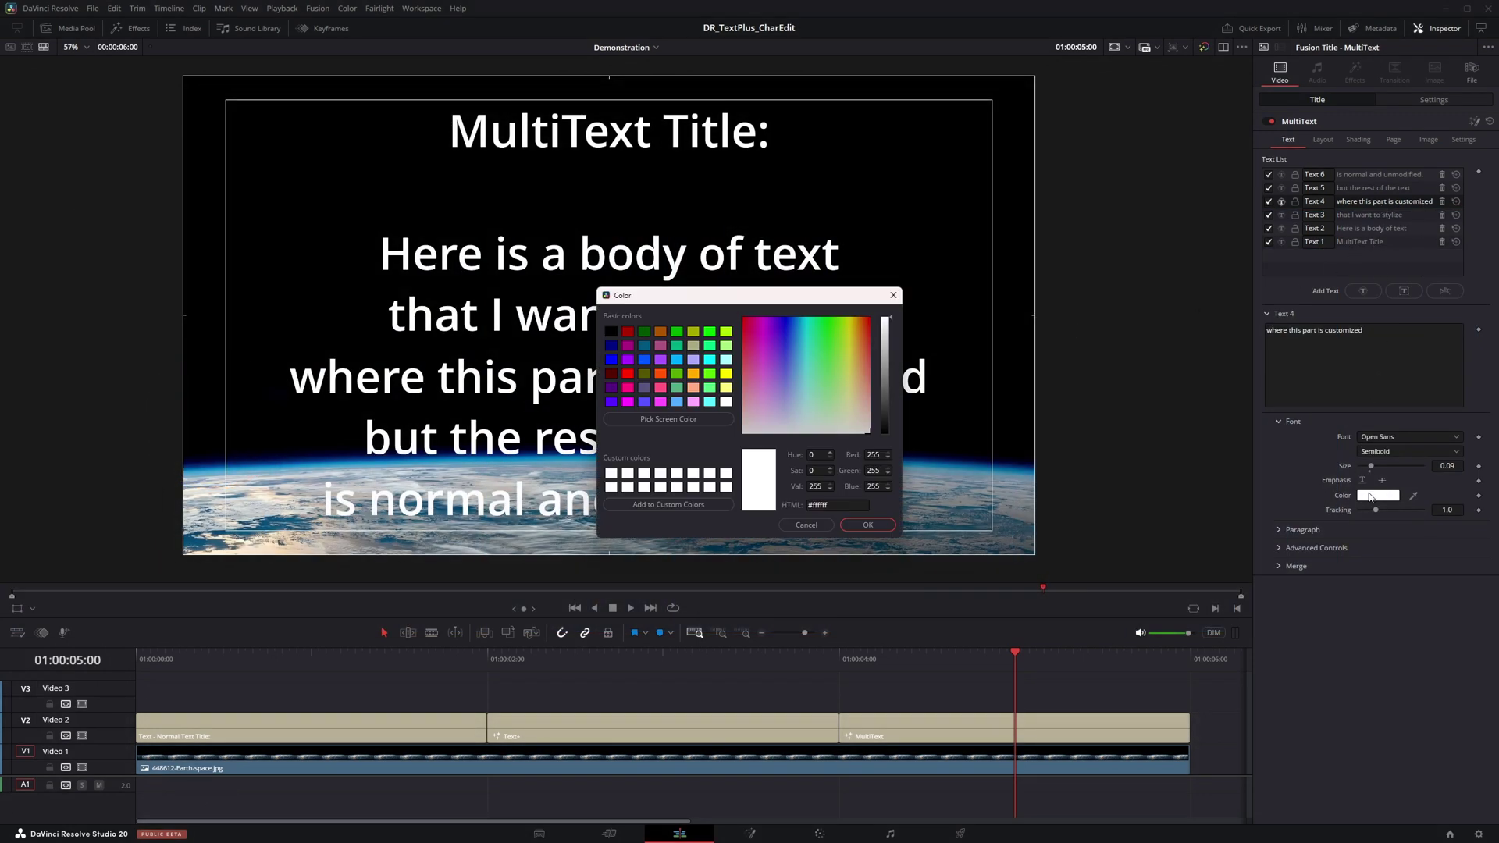
left_click(726, 373)
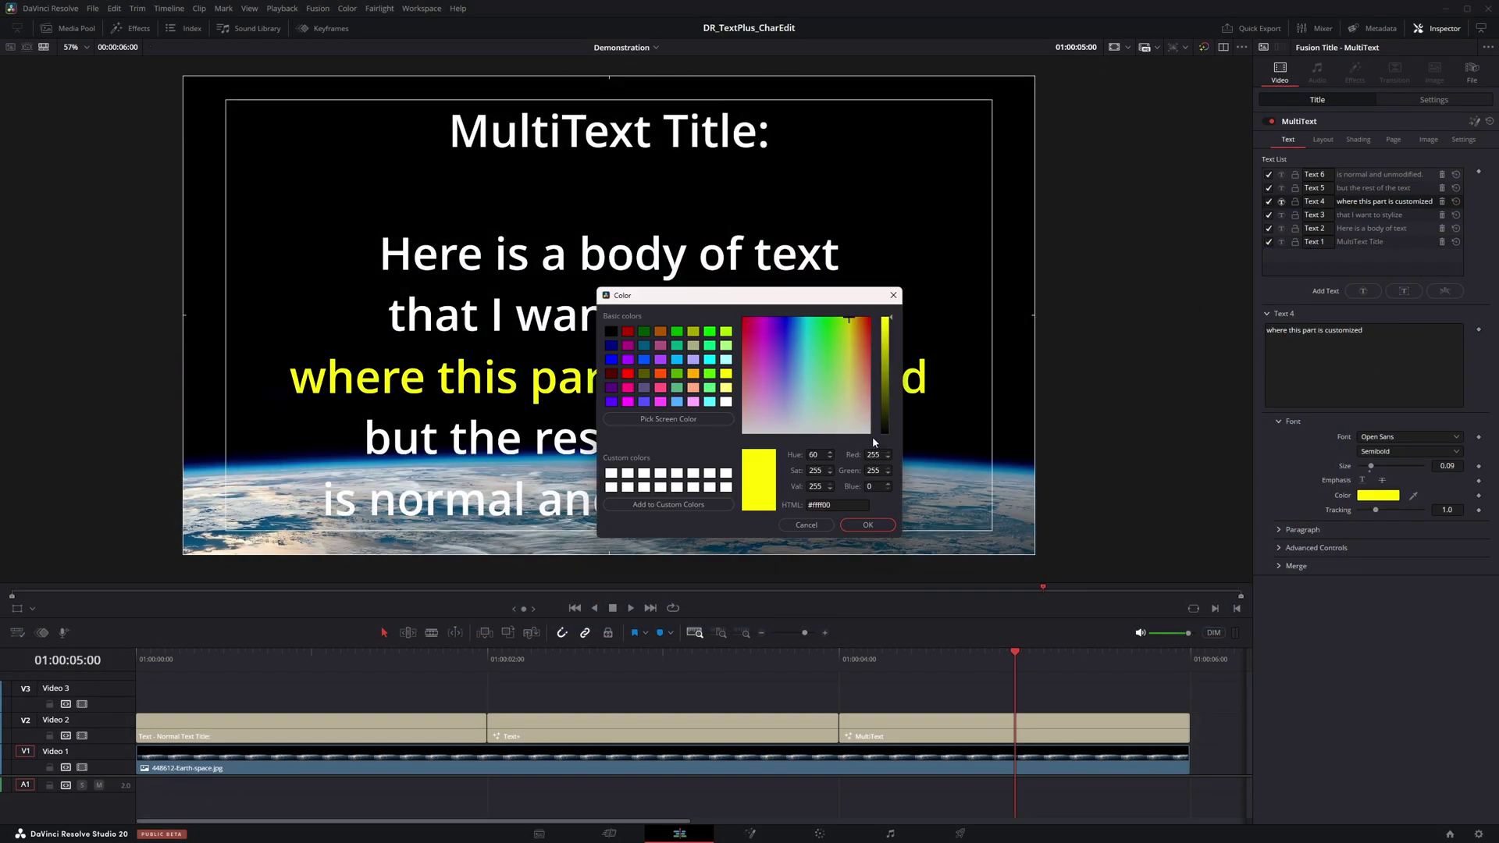
left_click(867, 525)
left_click(1367, 455)
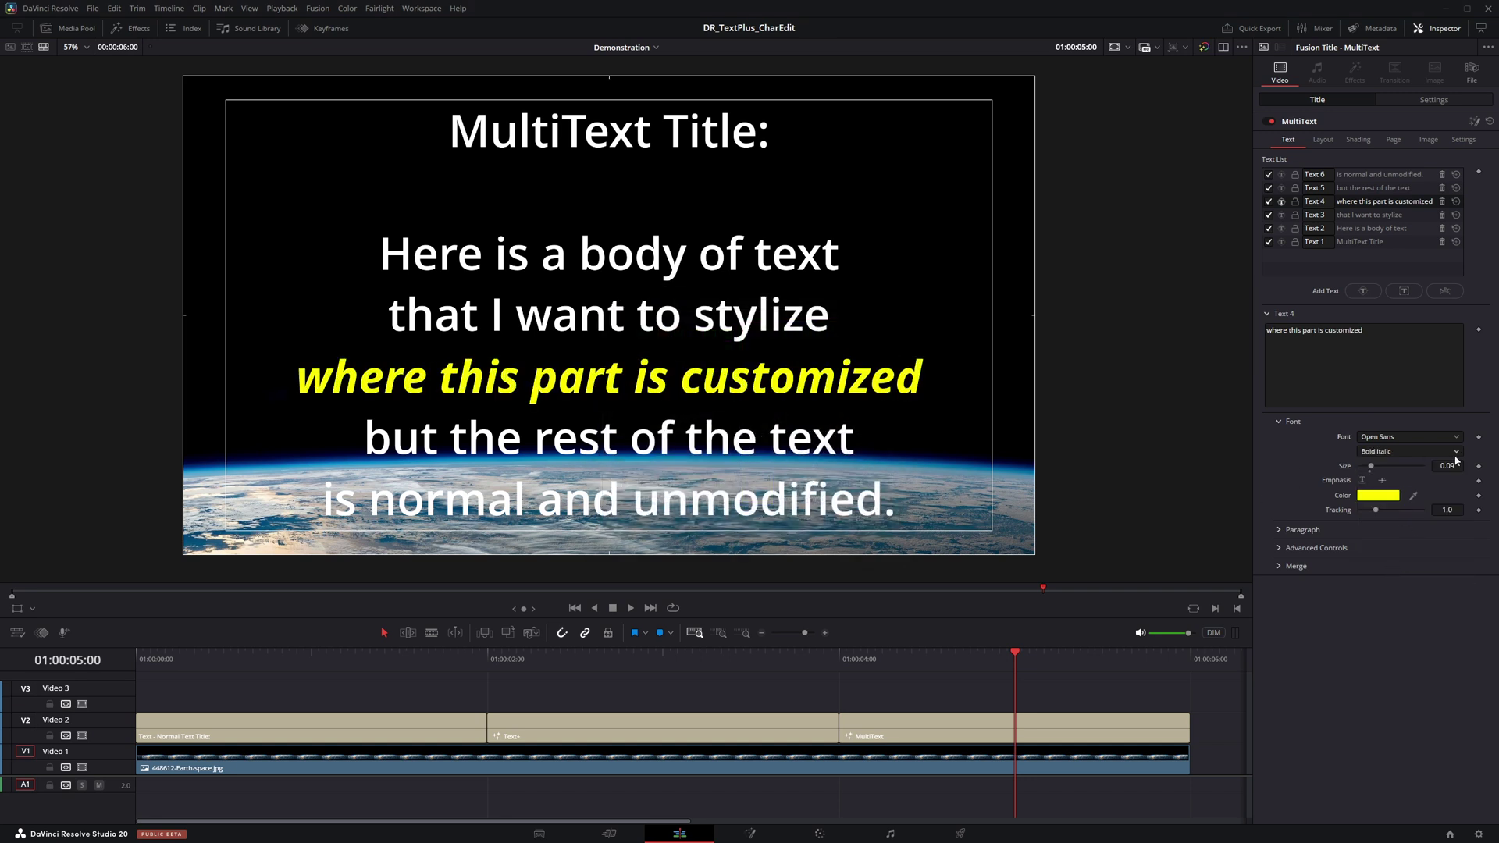
left_click_drag(1448, 465, 1451, 465)
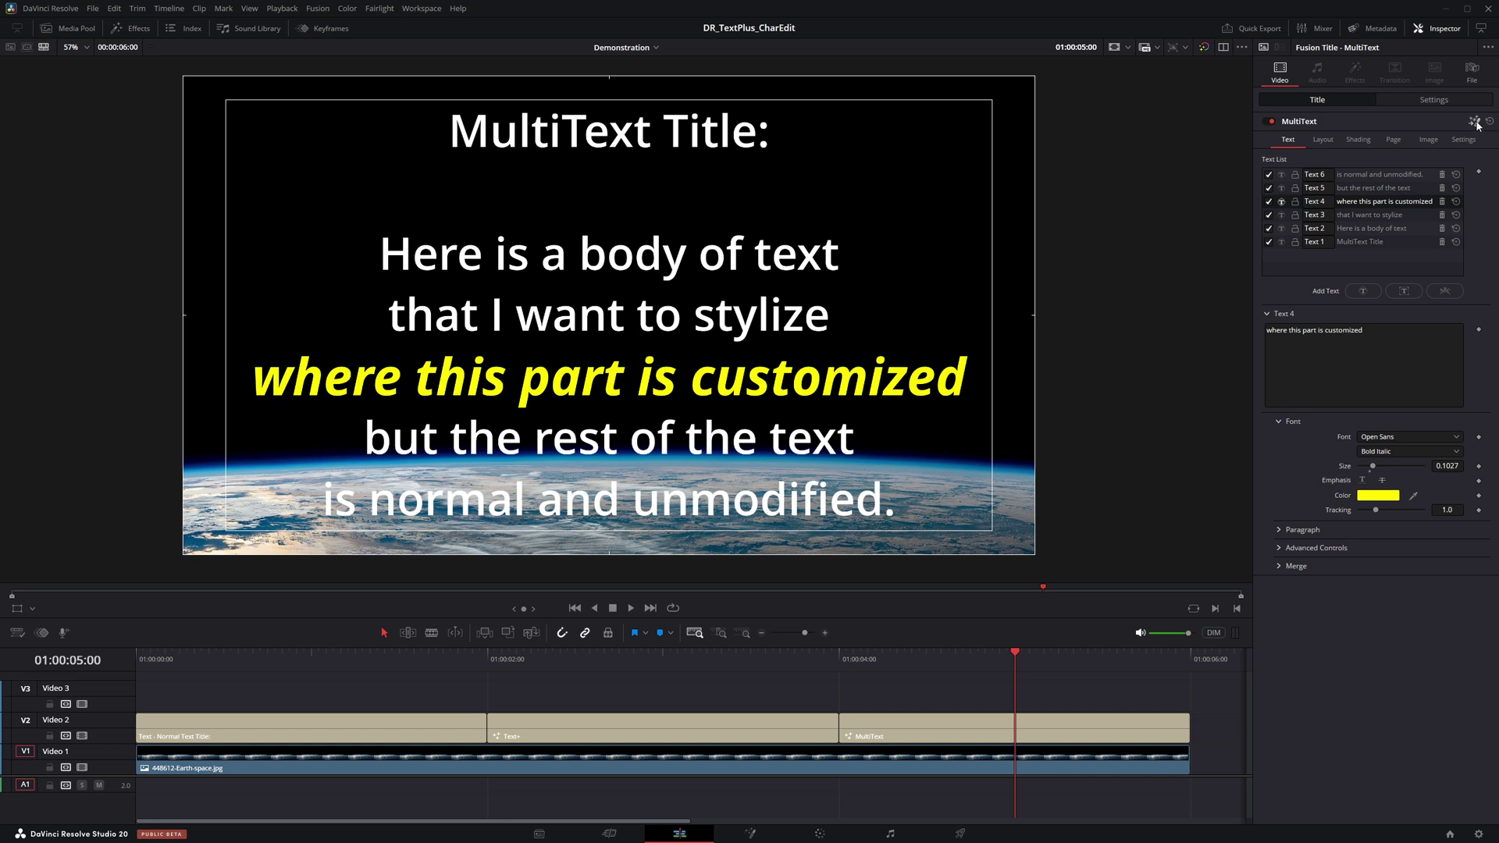
left_click(1475, 122)
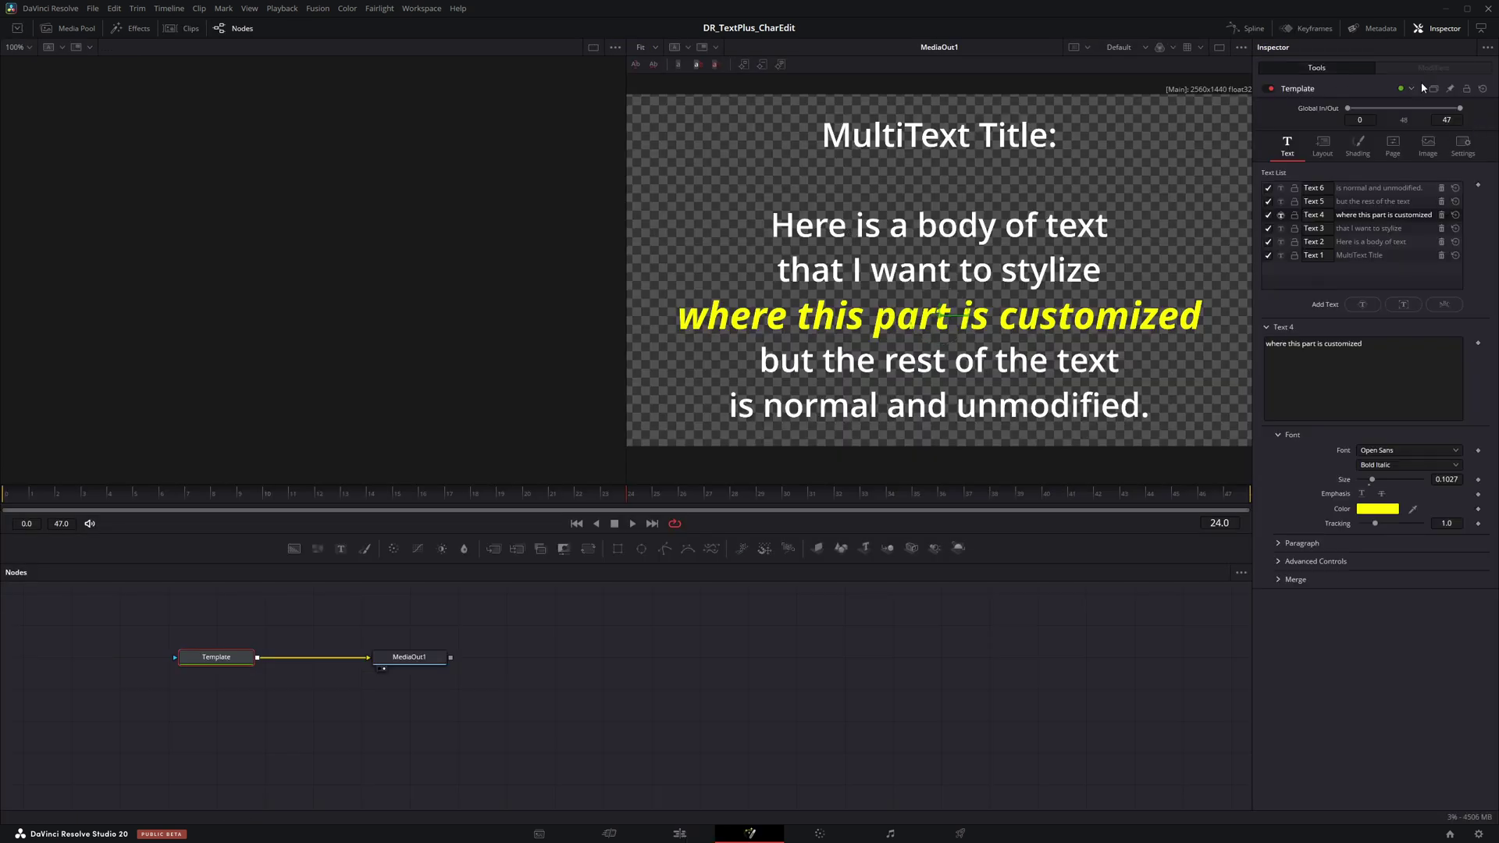
Enable Character Level Styling on Text 4 and show its Modifiers controls.
right_click(1372, 369)
left_click(1416, 412)
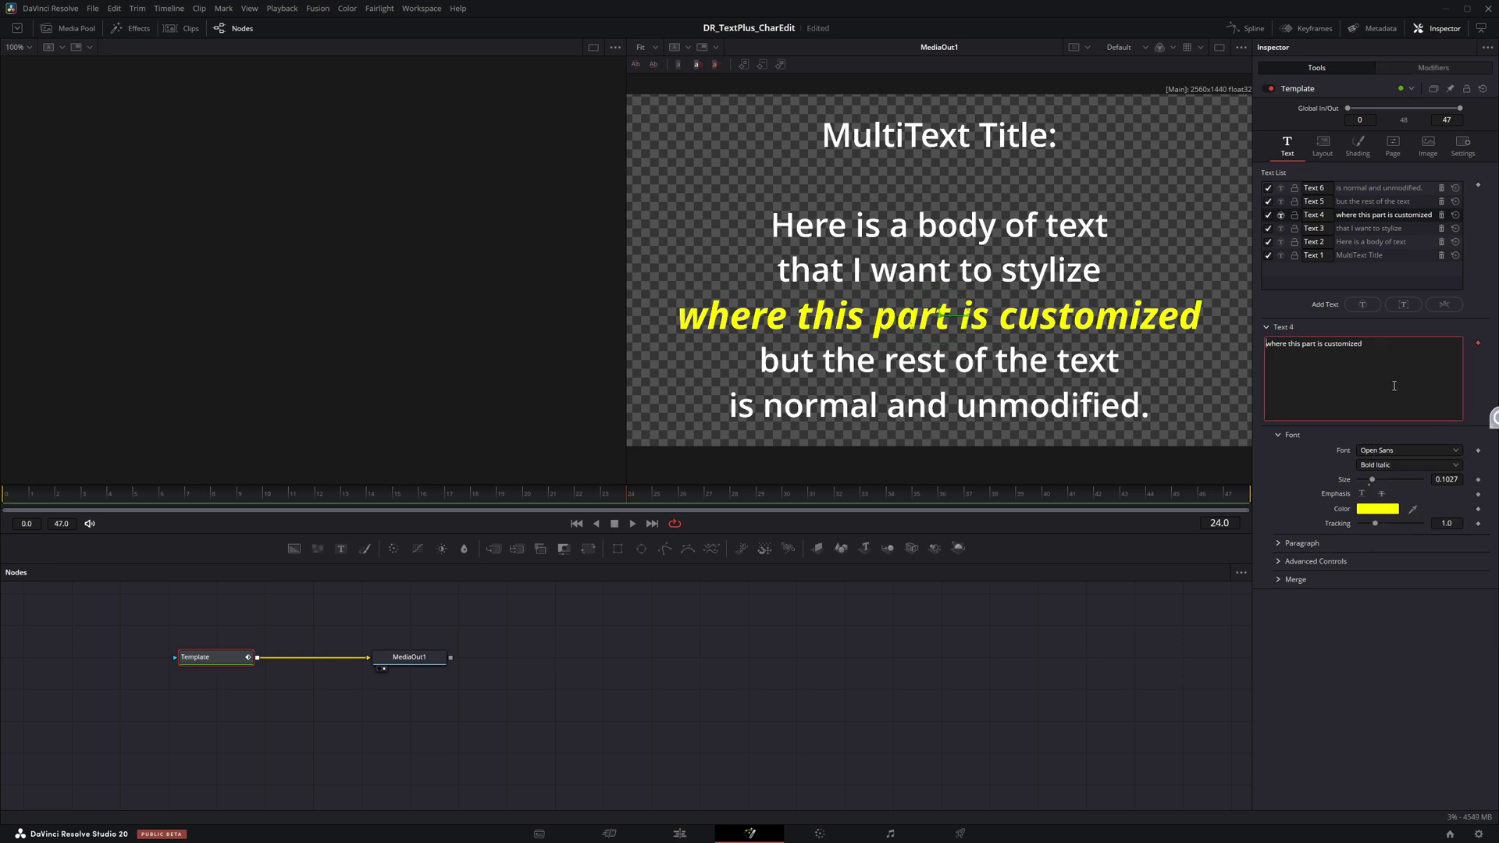
left_click(1434, 69)
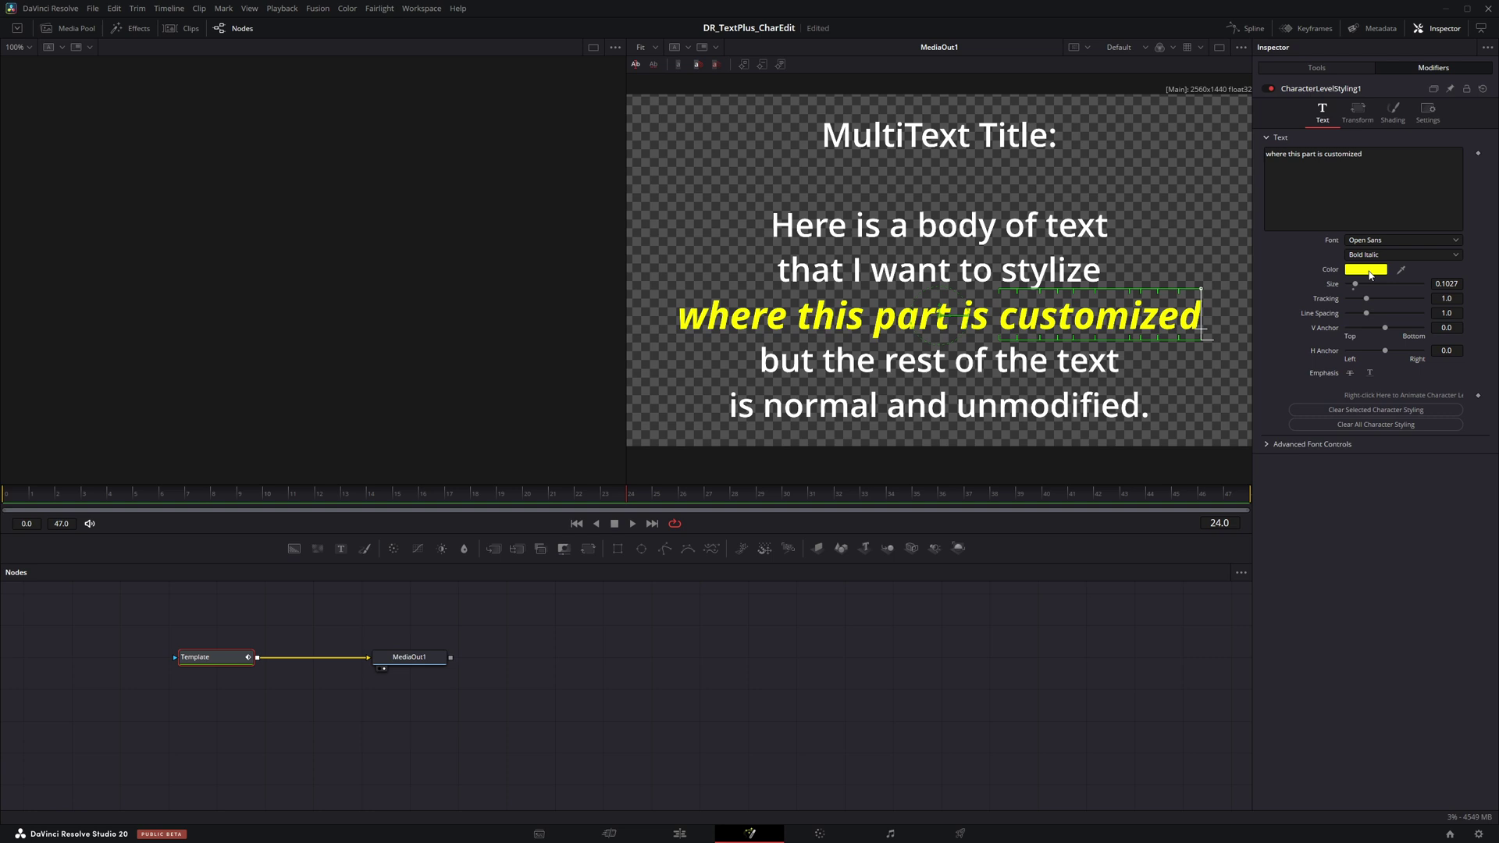
Make the word 'customized' orange Extrabold at size 0.0737, back on the Edit page.
left_click(1370, 275)
left_click(664, 374)
left_click(868, 525)
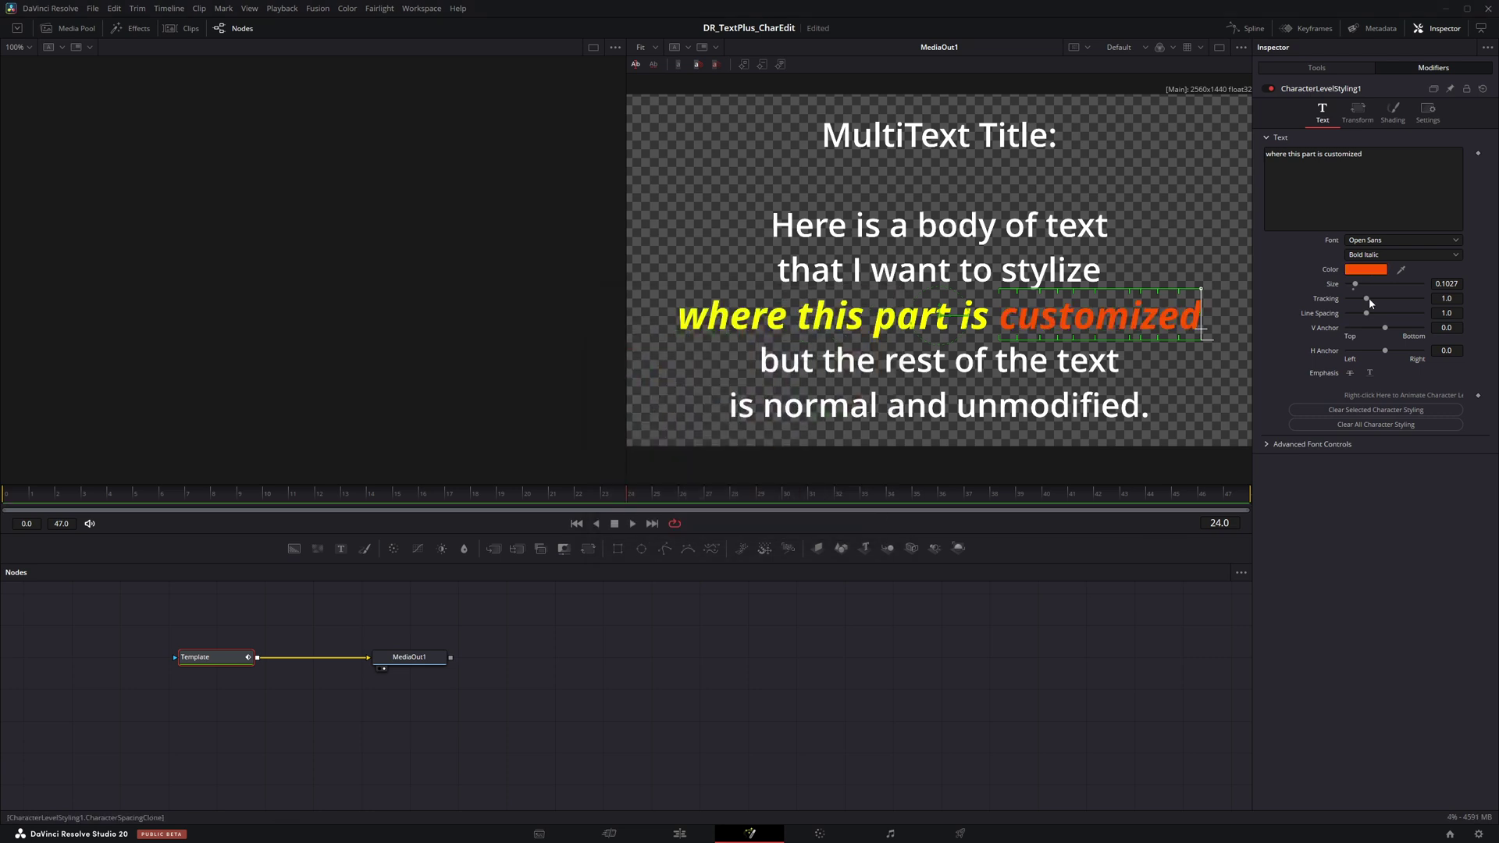
left_click(1403, 254)
left_click(1383, 321)
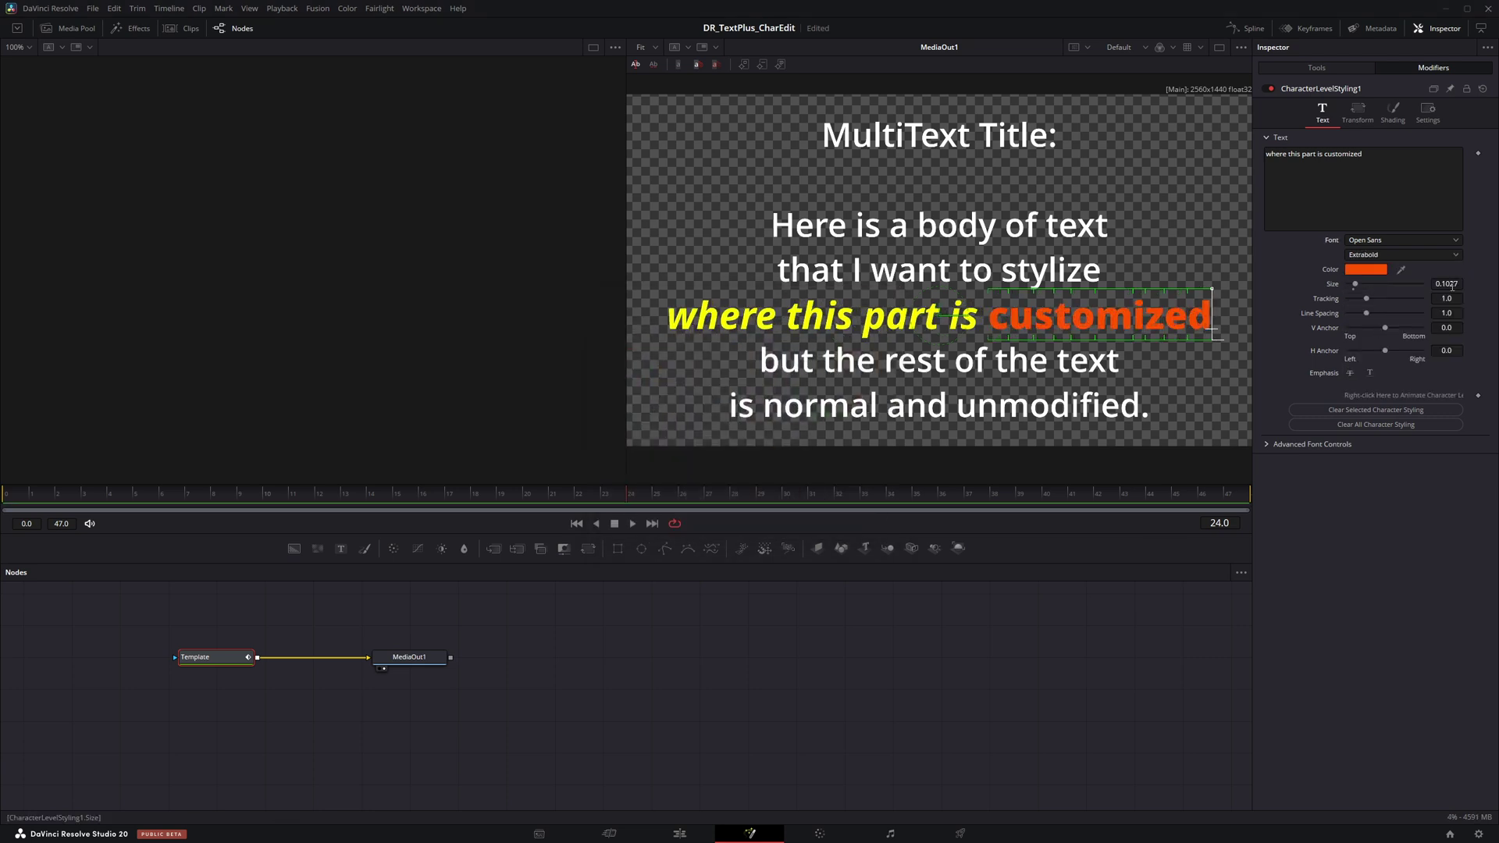
left_click_drag(1447, 284, 1425, 283)
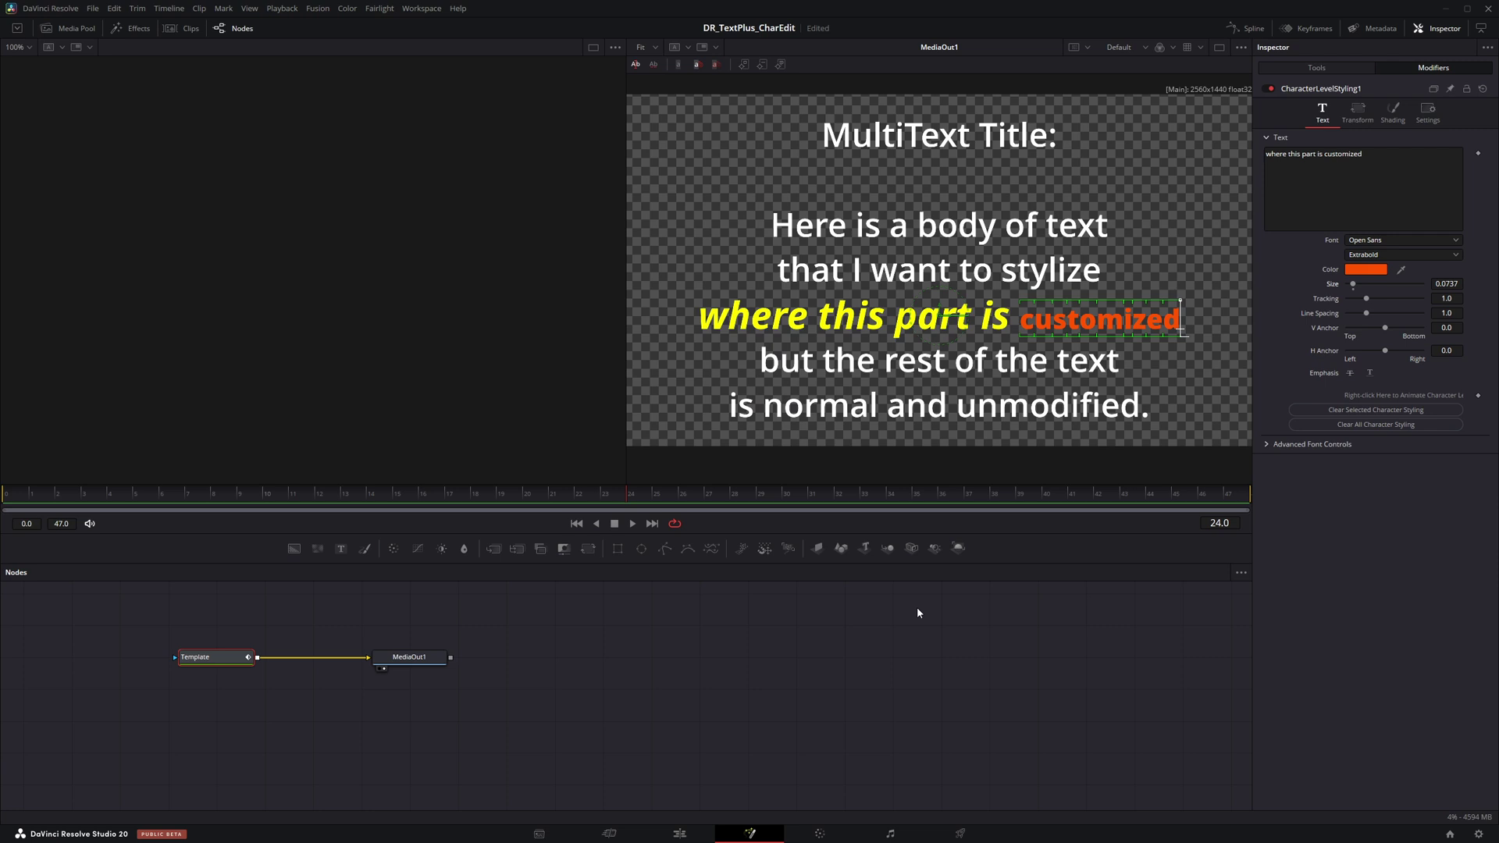
left_click(691, 835)
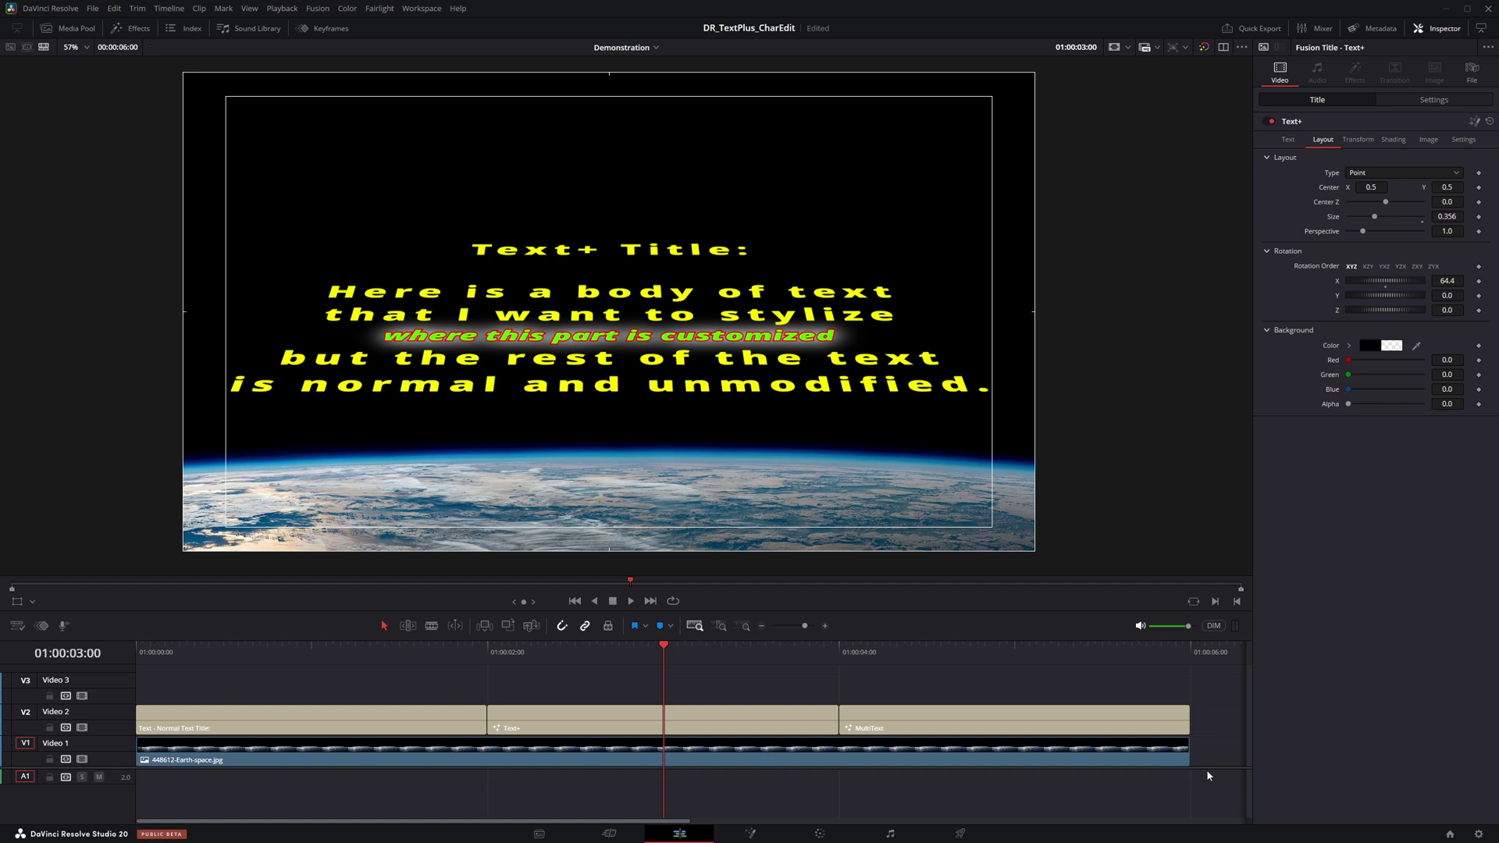
Step the playhead forward to the MultiText title clip.
key("shift+Right")
key("shift+Right")
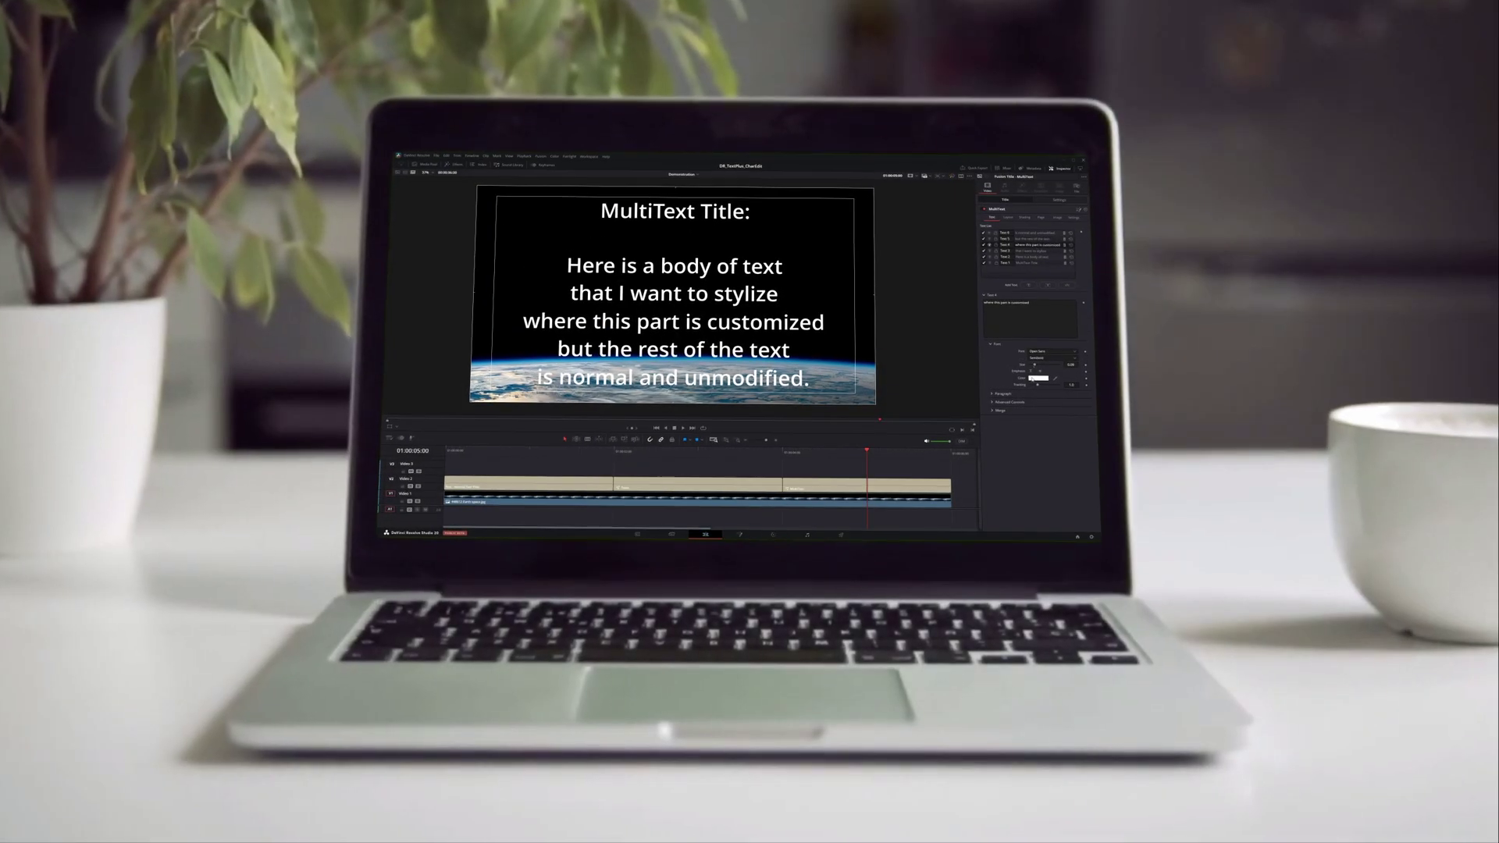
Style the Text 4 middle line yellow, Bold Italic, and enlarge it to size 0.0944.
left_click(1030, 378)
left_click(757, 318)
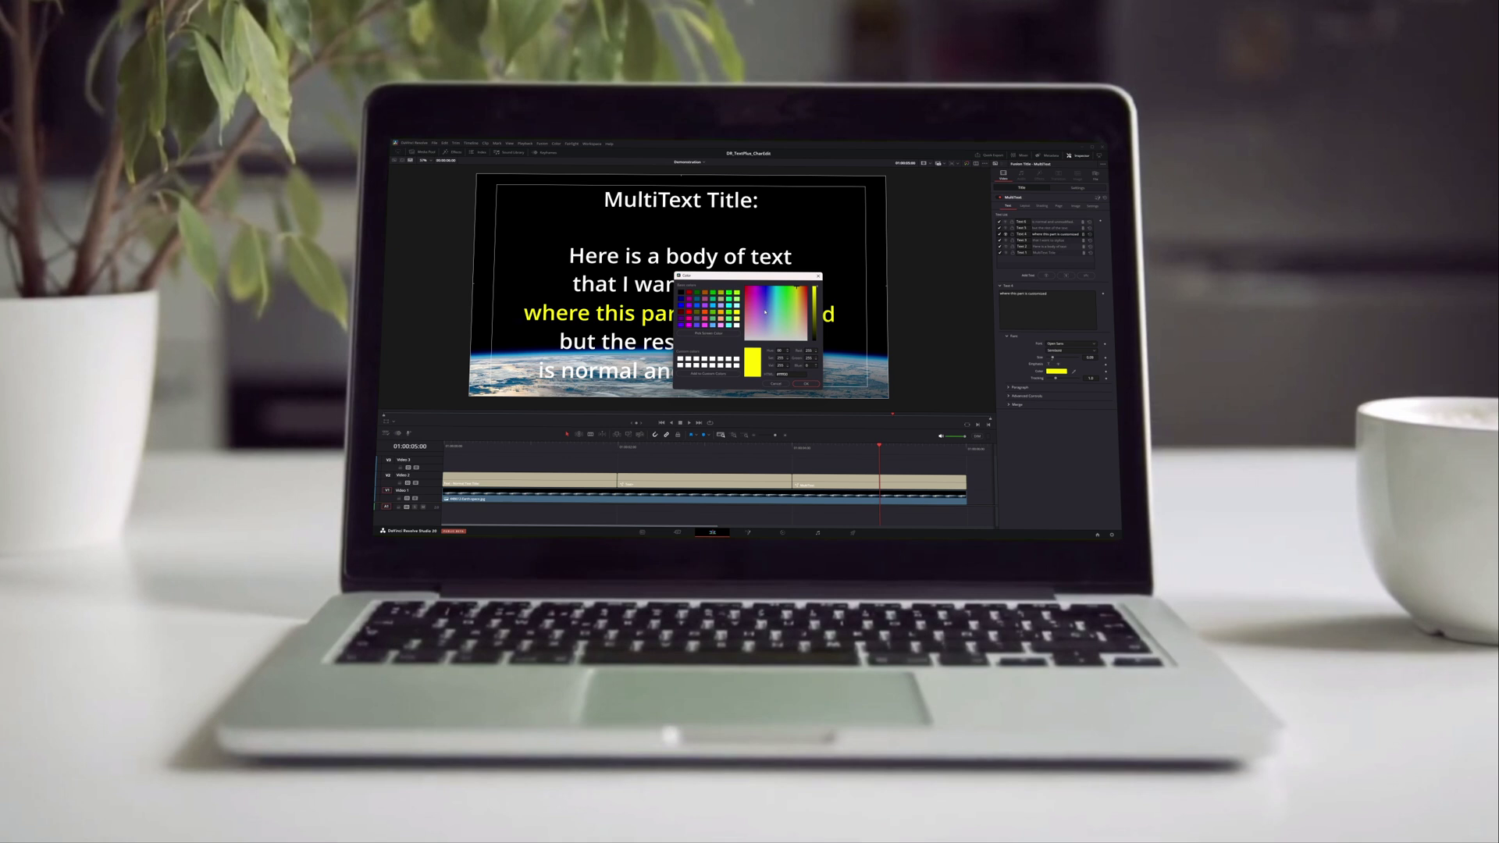
left_click(807, 384)
left_click(1057, 350)
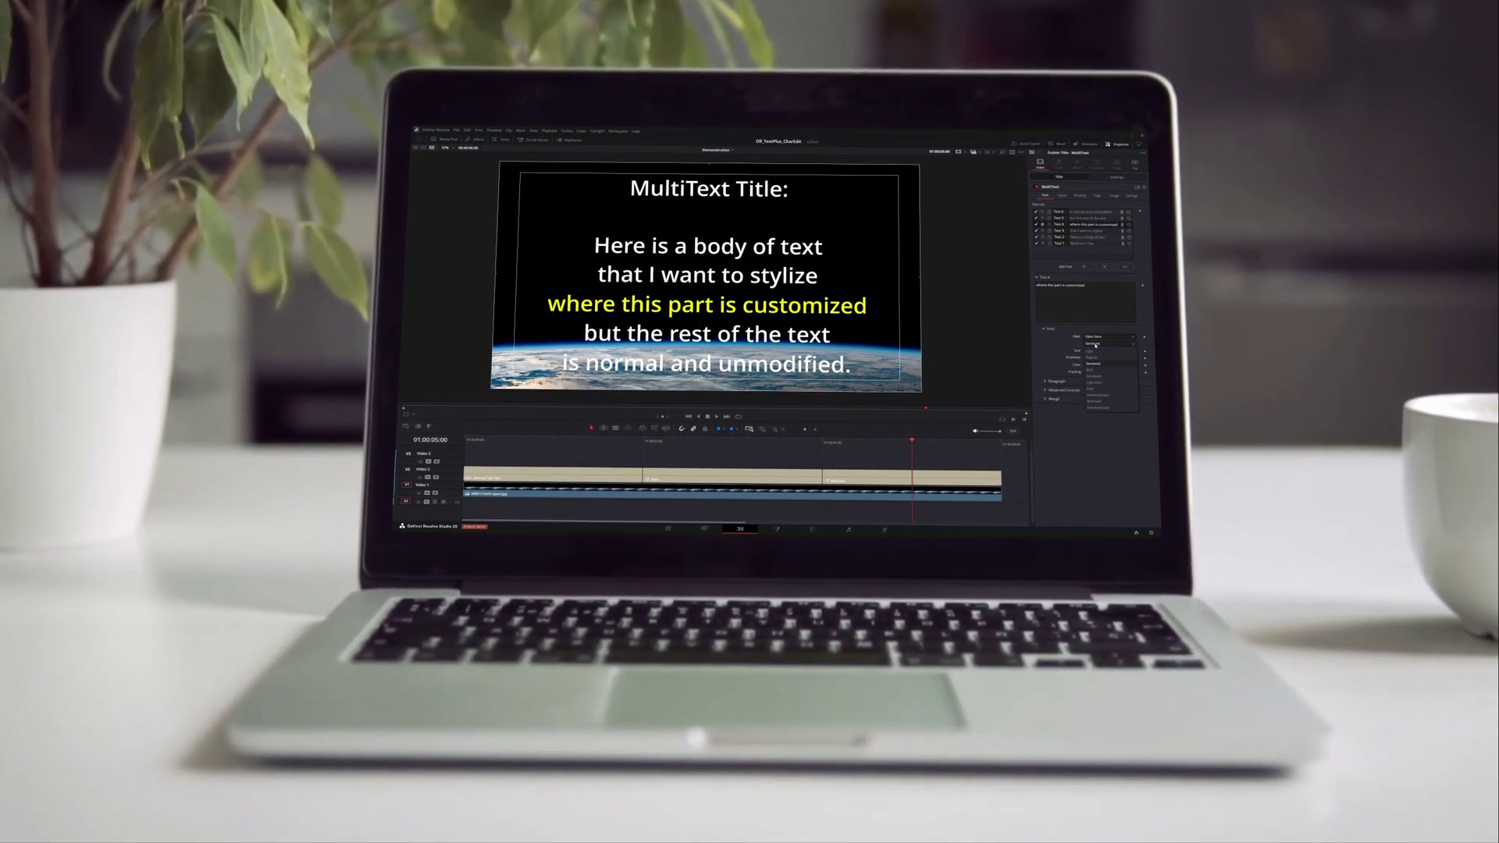
left_click(1094, 400)
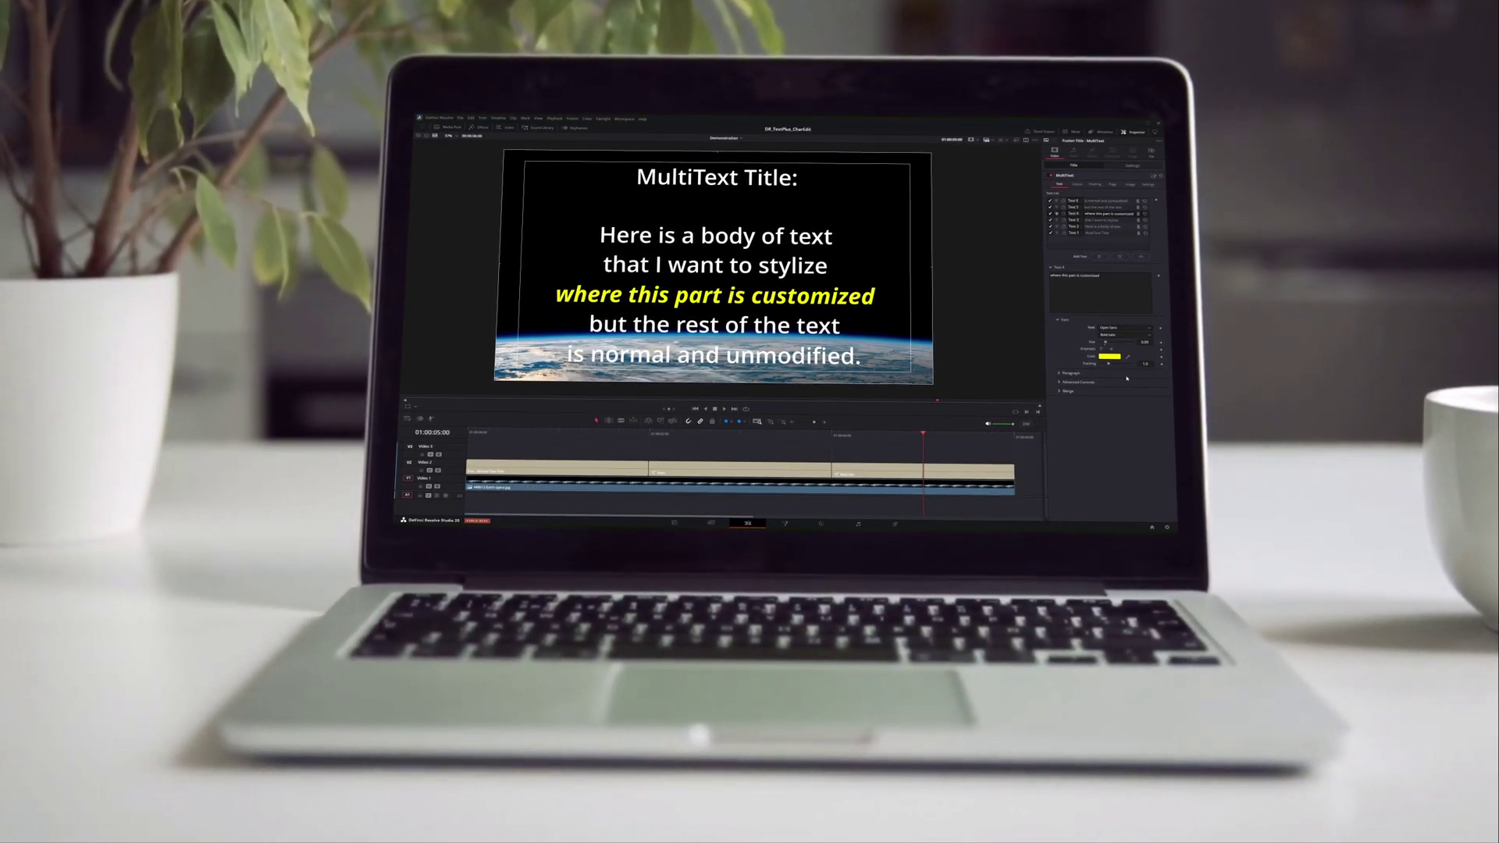
left_click_drag(1104, 342, 1124, 342)
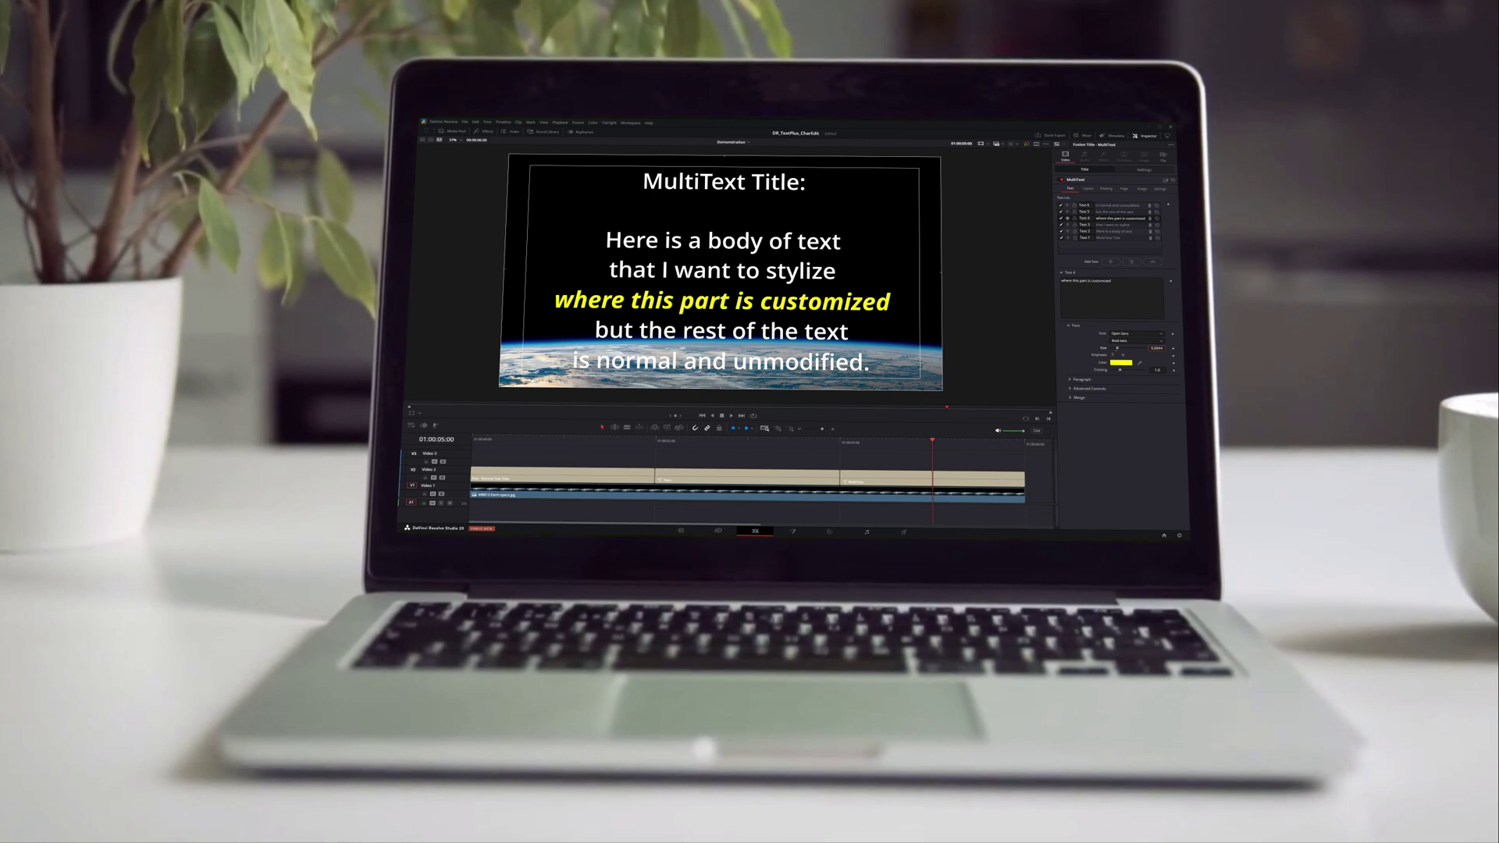